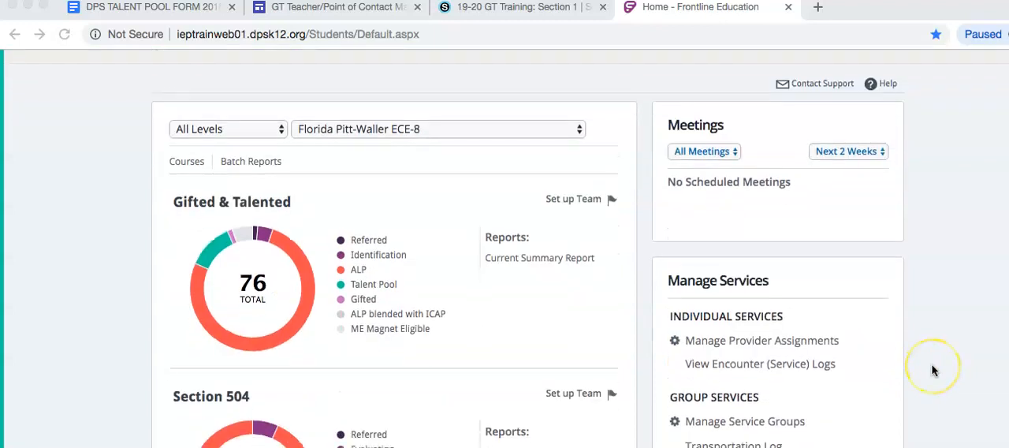
pyautogui.scroll(-8, 932, 370)
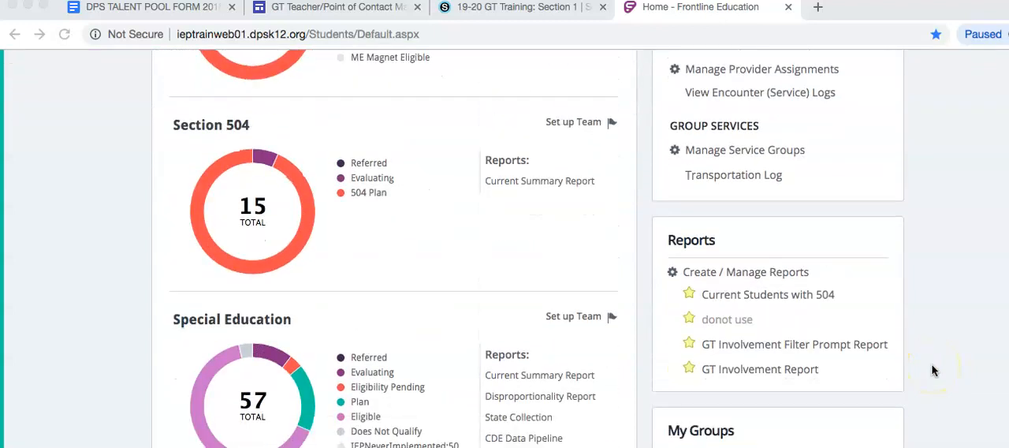
# Look over the Reports and My Groups lists on the Frontline home page, then the 19-20 GT Training course materials in Schoology.
pyautogui.click(793, 377)
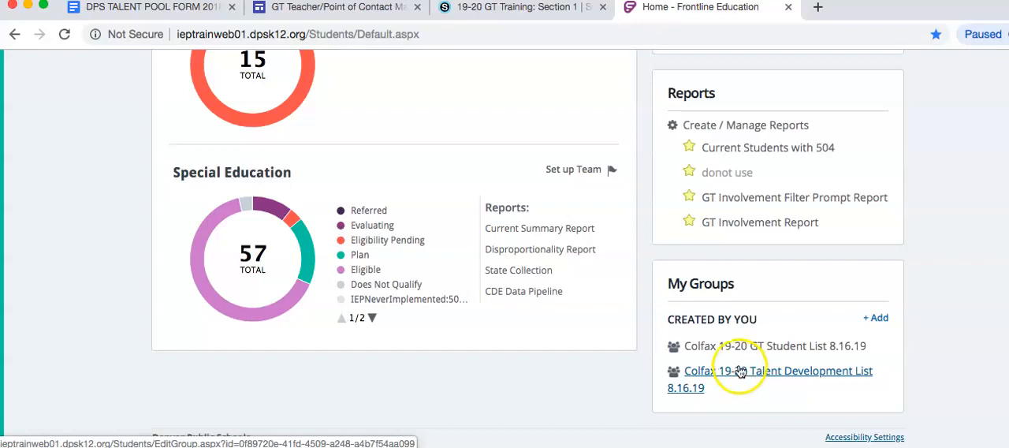
pyautogui.click(501, 10)
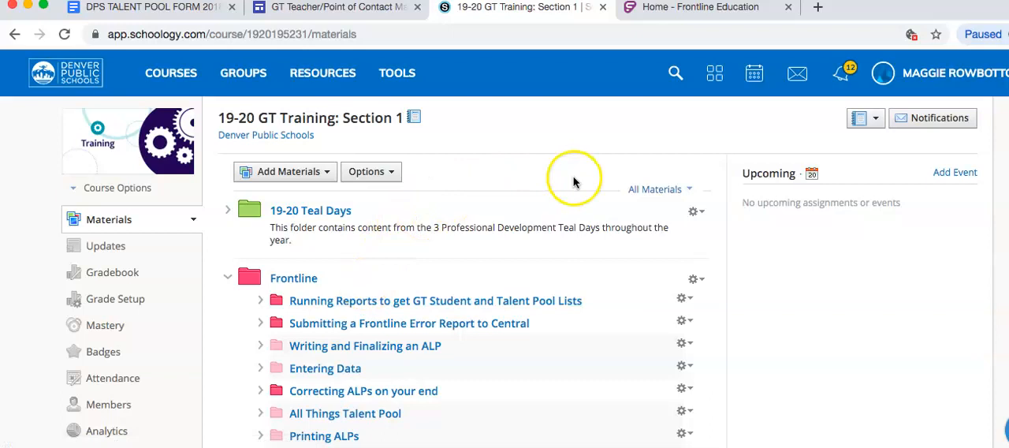
# Return to the Frontline home page and open the GT Involvement Filter Prompt Report.
pyautogui.click(688, 10)
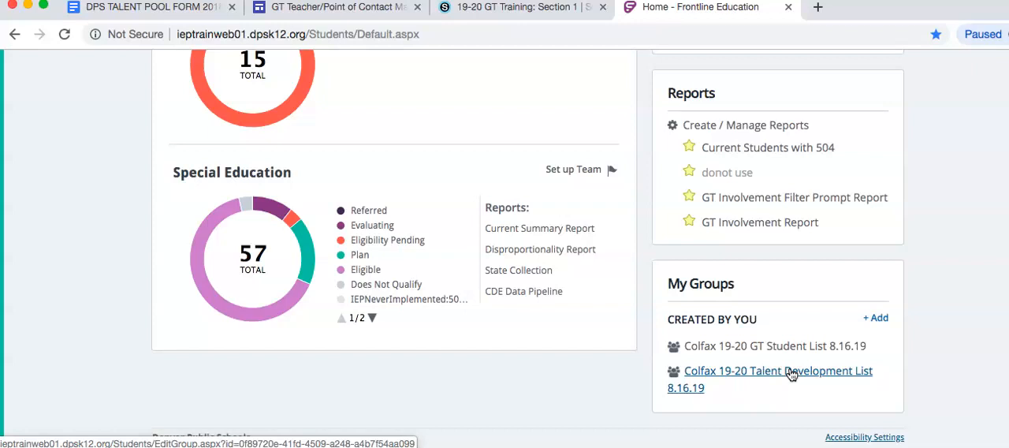
pyautogui.scroll(4, 739, 230)
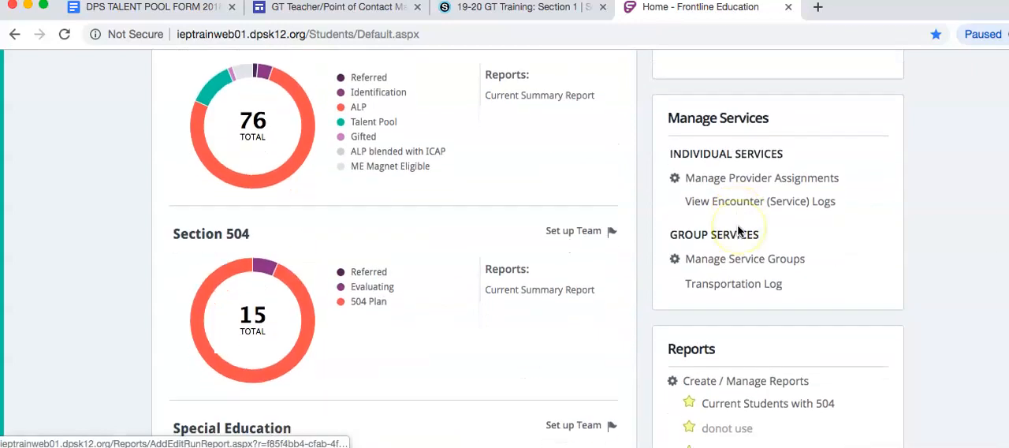
pyautogui.scroll(-3, 739, 231)
pyautogui.click(837, 309)
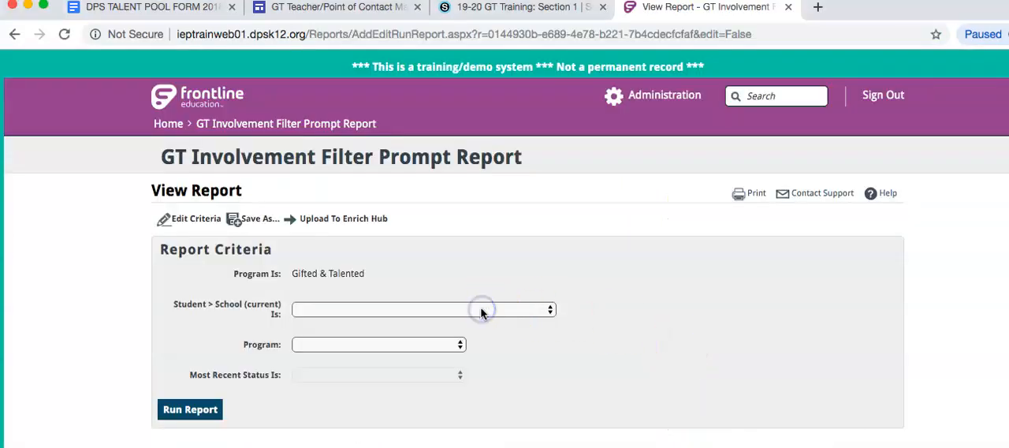
# Set the report's current school to Cowell Elementary School and its program to Gifted & Talented.
pyautogui.click(549, 309)
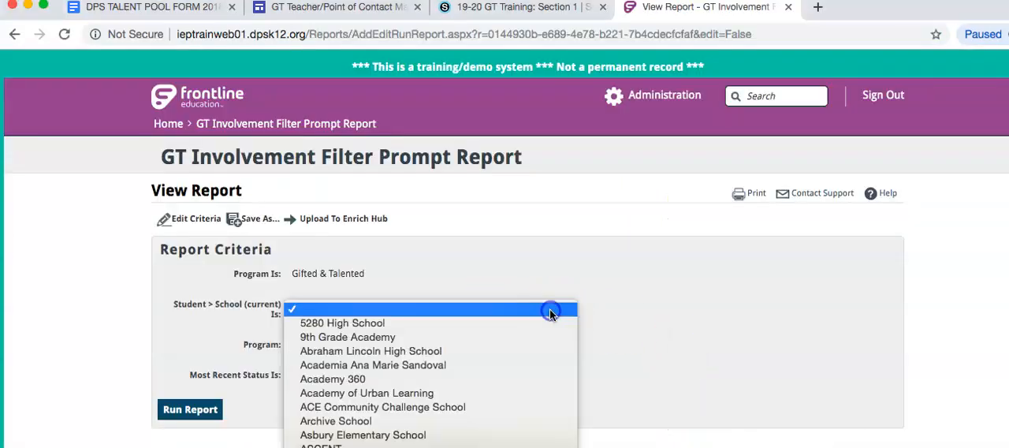
pyautogui.scroll(-5, 552, 410)
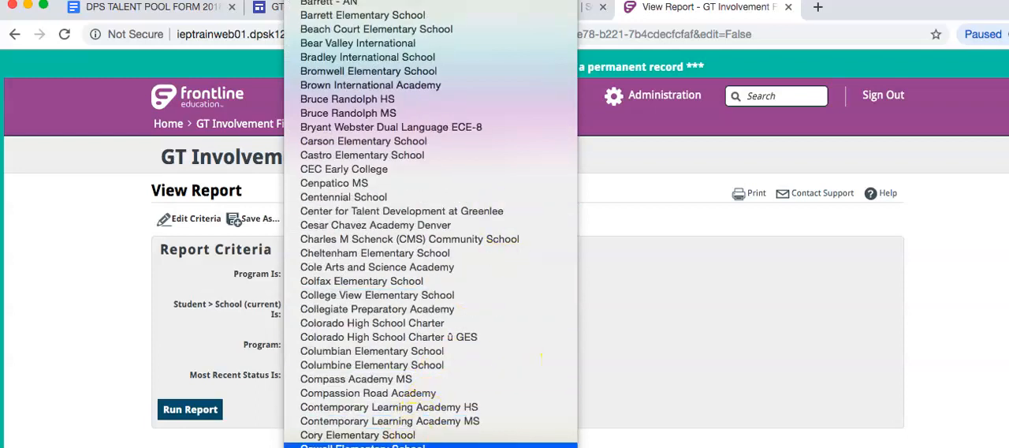
pyautogui.click(362, 445)
pyautogui.click(342, 344)
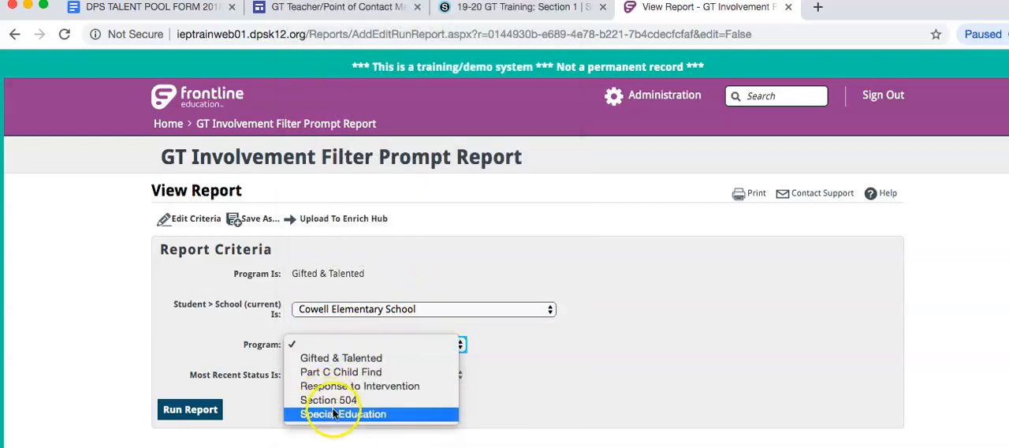
pyautogui.click(343, 359)
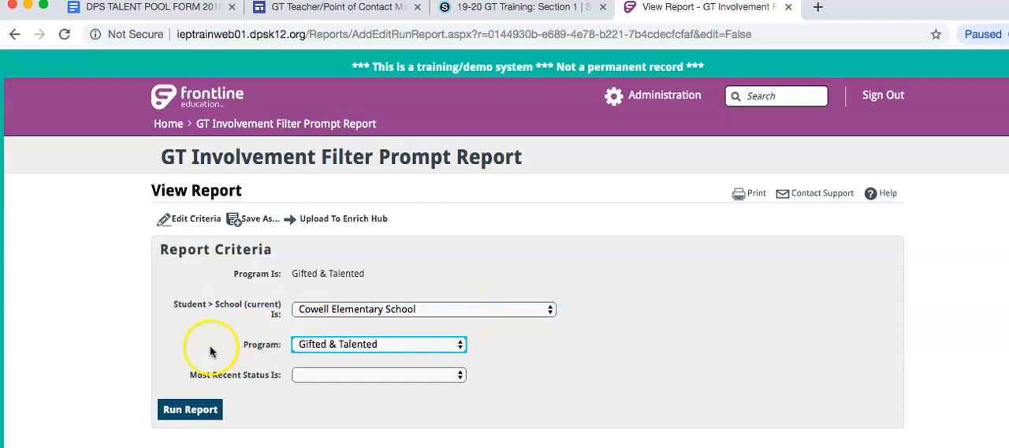
# Set the most recent status to ME Magnet Eligible and run the report.
pyautogui.click(359, 376)
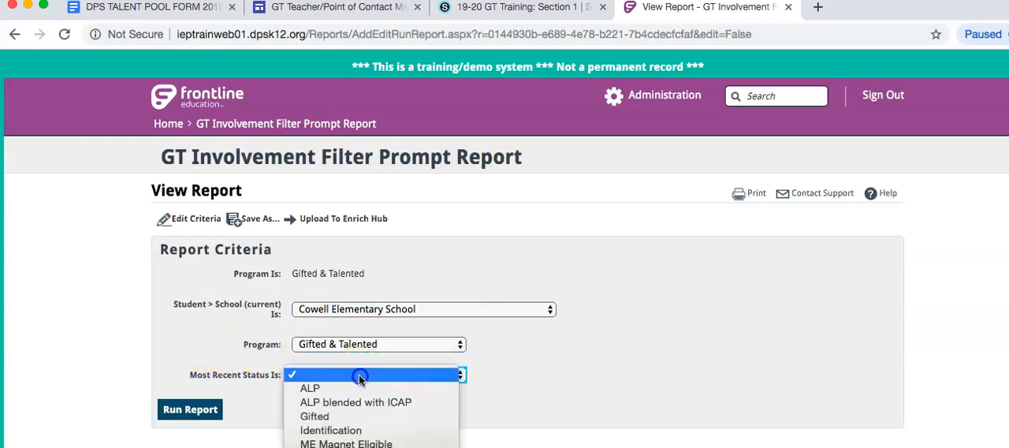
pyautogui.click(339, 443)
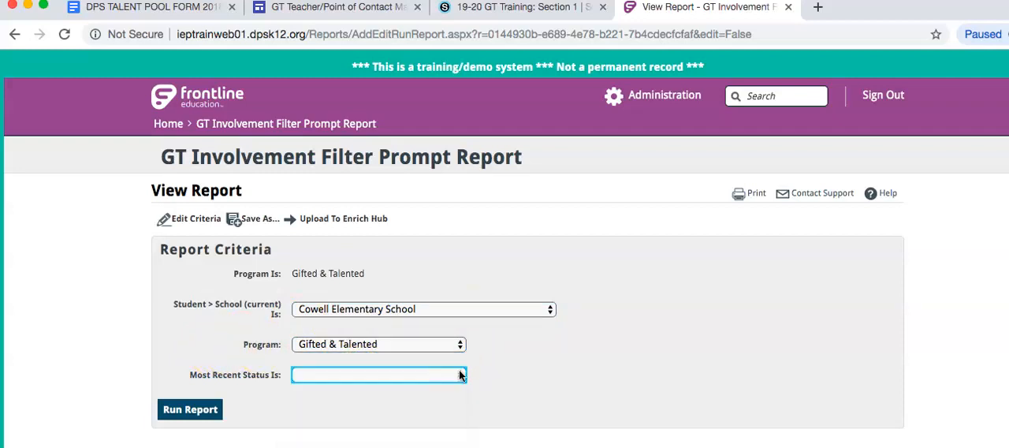
pyautogui.click(207, 409)
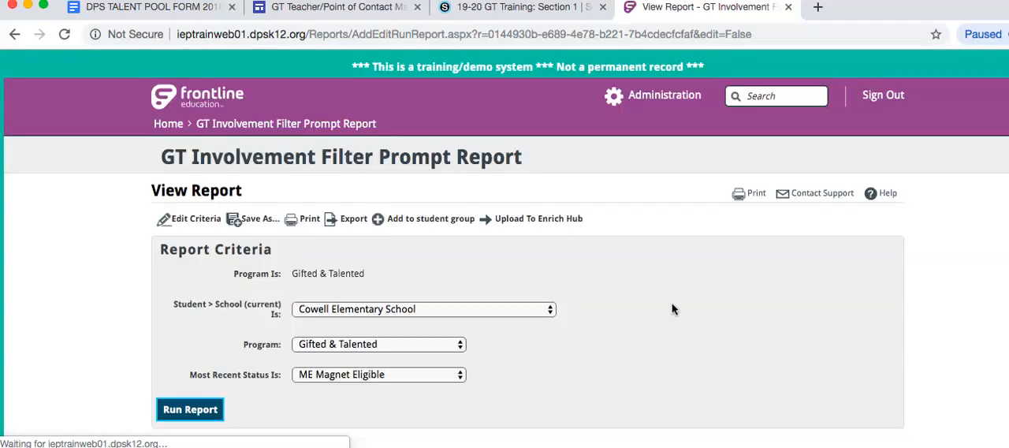
pyautogui.scroll(-4, 672, 308)
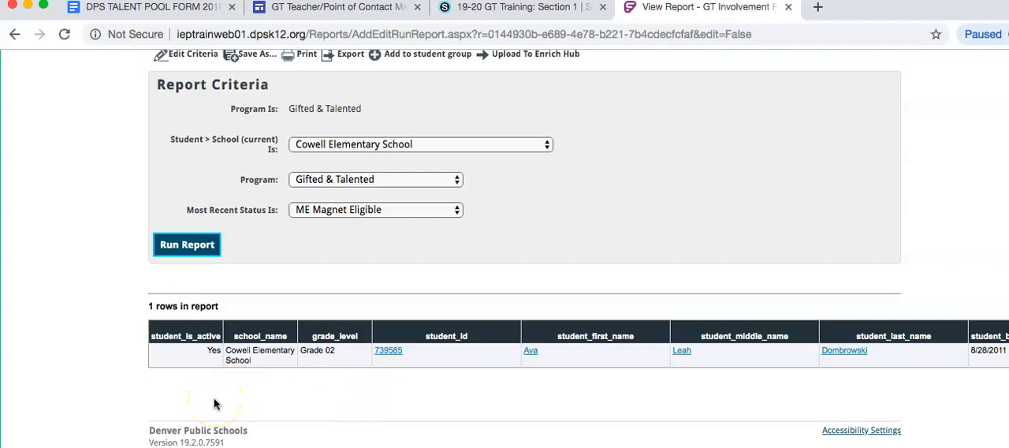
# Export the report results to the Desktop as GT Involvement Filter Prompt Report (6) and open the CSV file in Excel.
pyautogui.scroll(3, 237, 406)
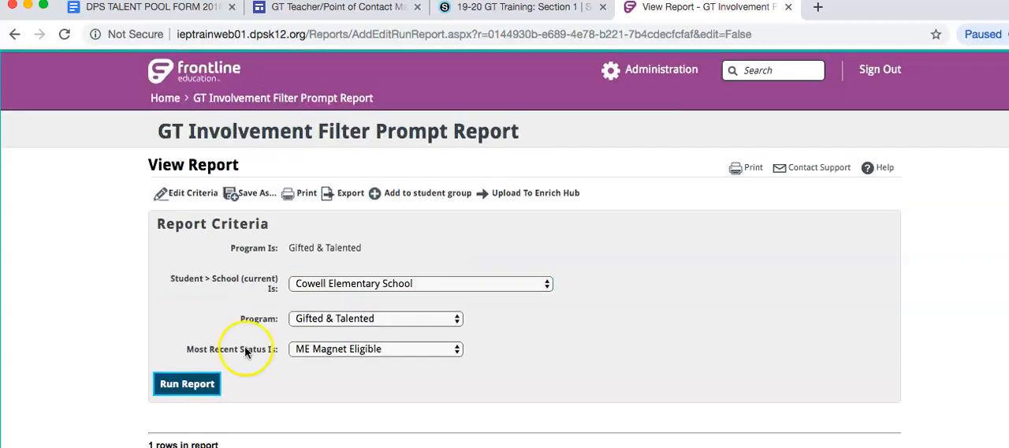
pyautogui.click(348, 193)
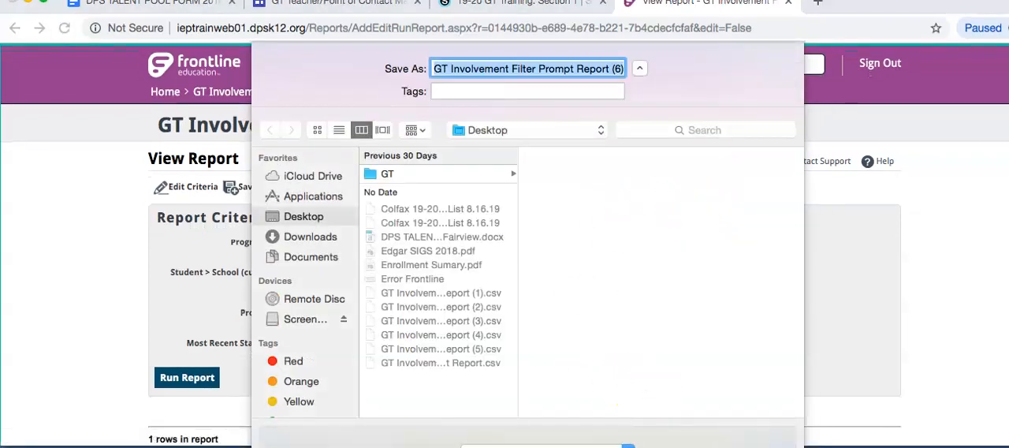
pyautogui.press('Return')
pyautogui.click(99, 428)
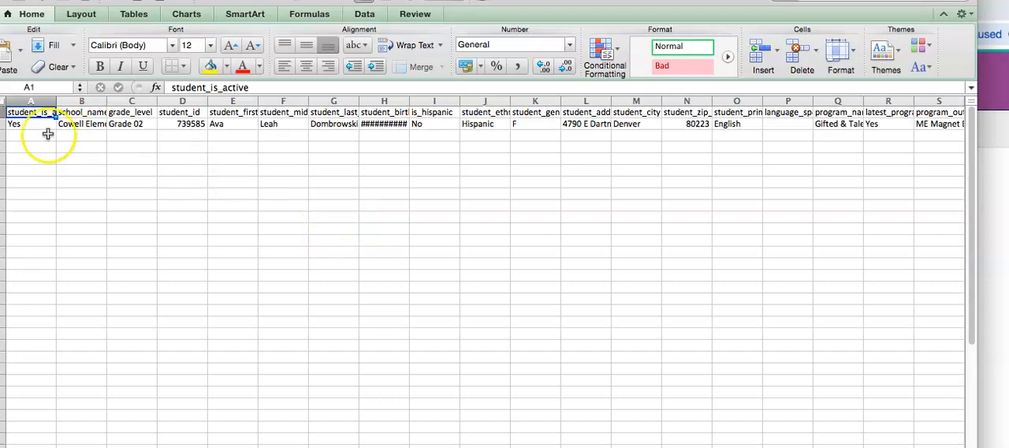
# Check the student ID entry in the exported spreadsheet and close the file.
pyautogui.click(193, 125)
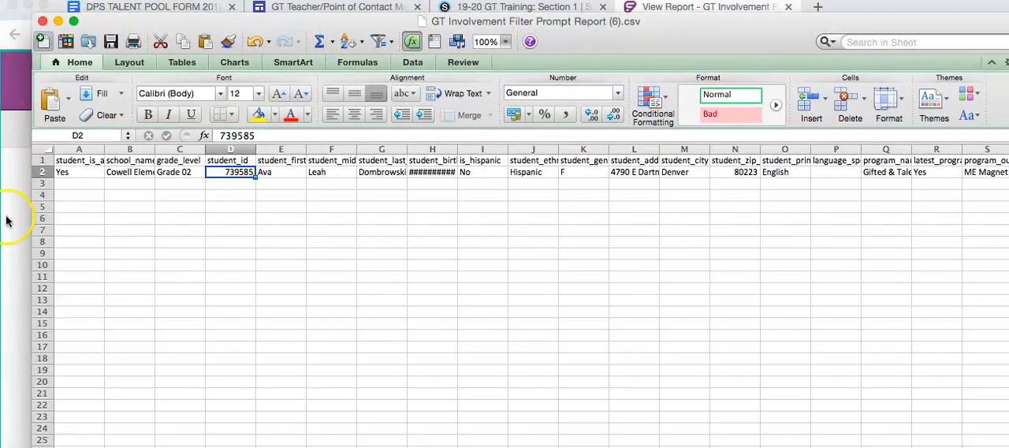
pyautogui.click(43, 21)
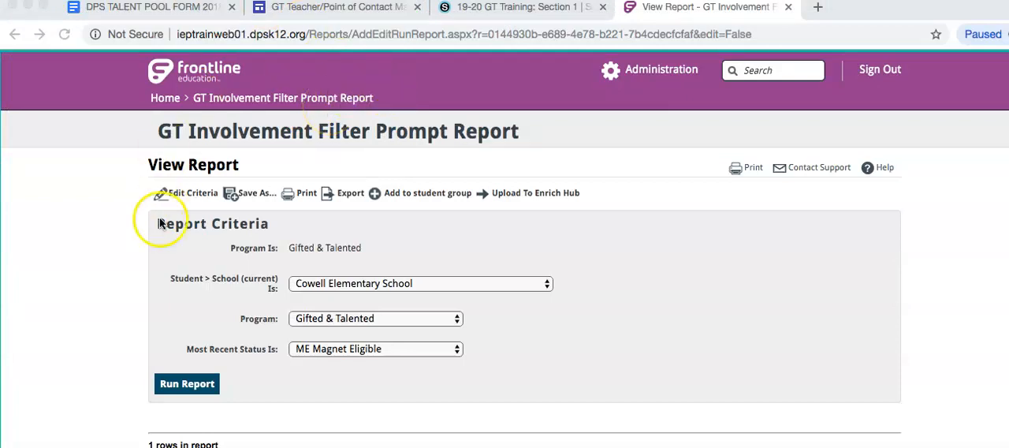
# Go back to the Frontline home page and view the students in the Colfax 19-20 GT Student List 8.16.19 group.
pyautogui.click(164, 98)
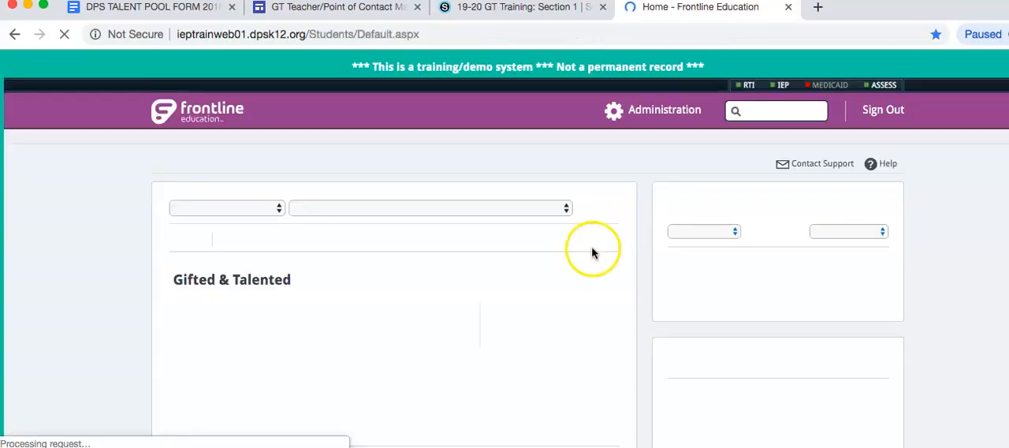
pyautogui.scroll(-3, 439, 252)
pyautogui.scroll(-10, 439, 260)
pyautogui.click(905, 269)
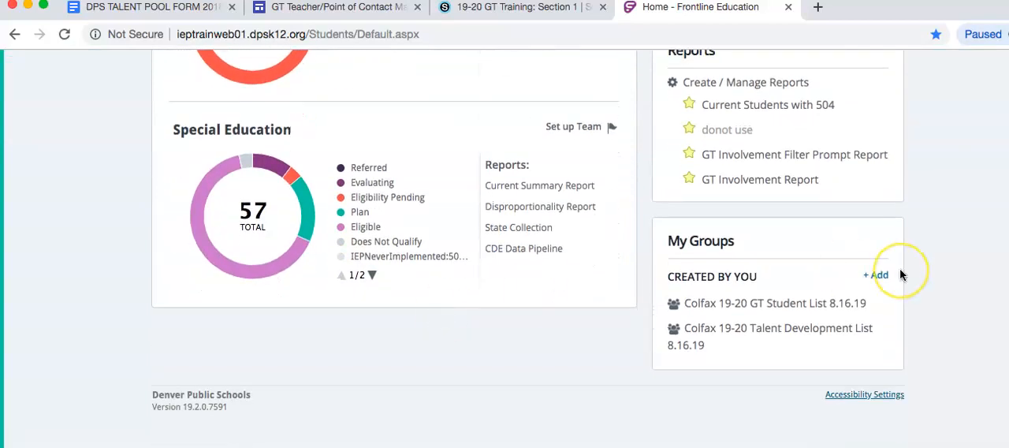
pyautogui.scroll(-2, 900, 273)
pyautogui.scroll(15, 901, 273)
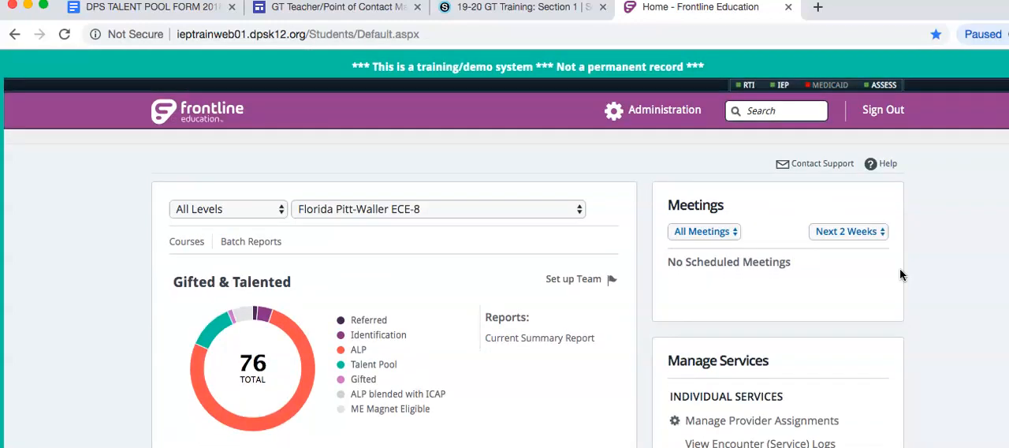
pyautogui.scroll(-10, 901, 274)
pyautogui.click(770, 350)
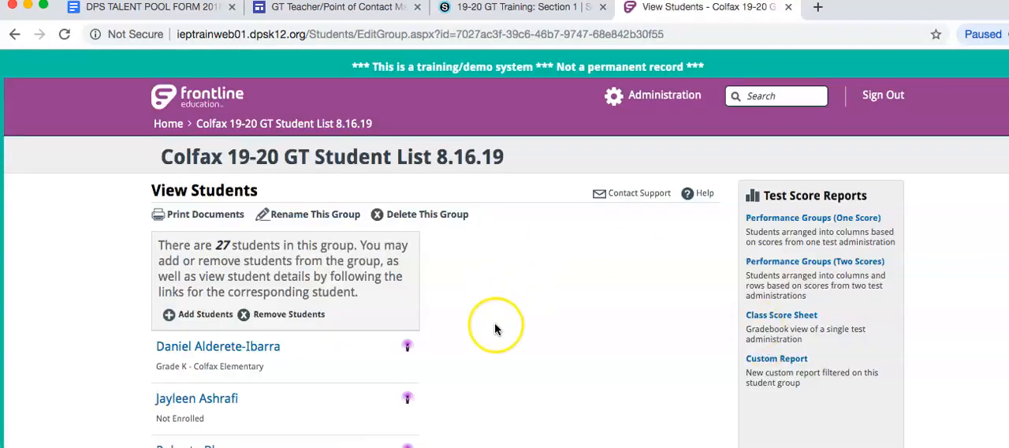
pyautogui.scroll(-2, 495, 324)
pyautogui.scroll(2, 495, 330)
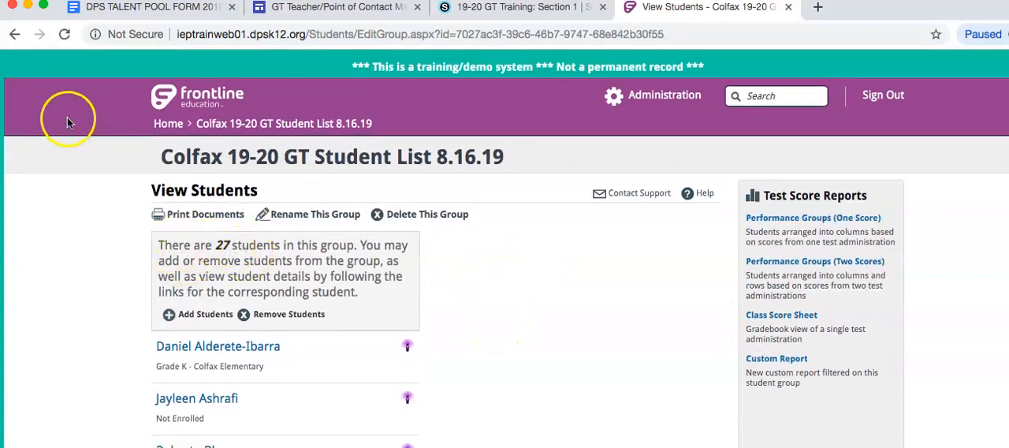
# View the students in the Colfax 19-20 Talent Development List 8.16.19 group and return to the home page.
pyautogui.click(14, 34)
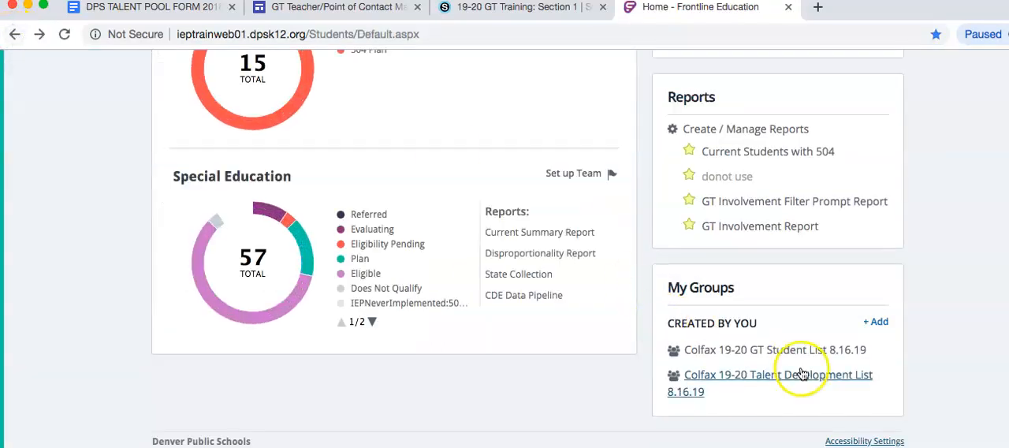
pyautogui.click(792, 377)
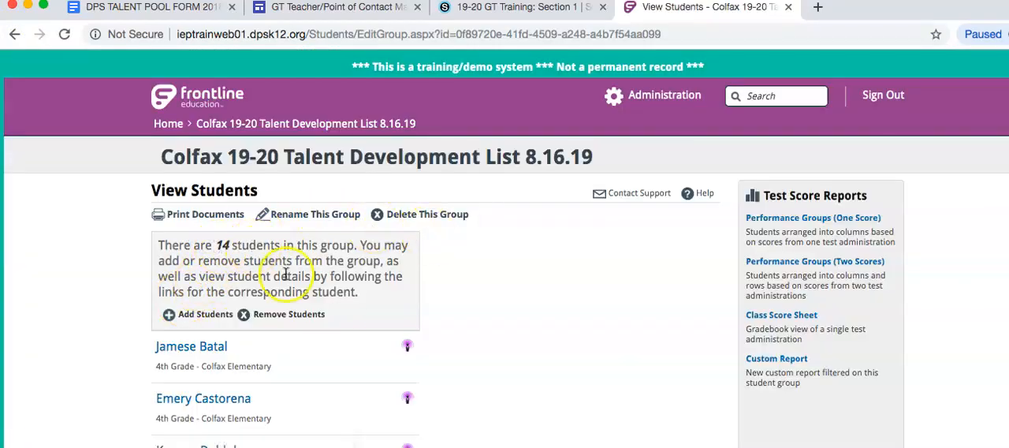
pyautogui.click(14, 33)
pyautogui.scroll(10, 867, 245)
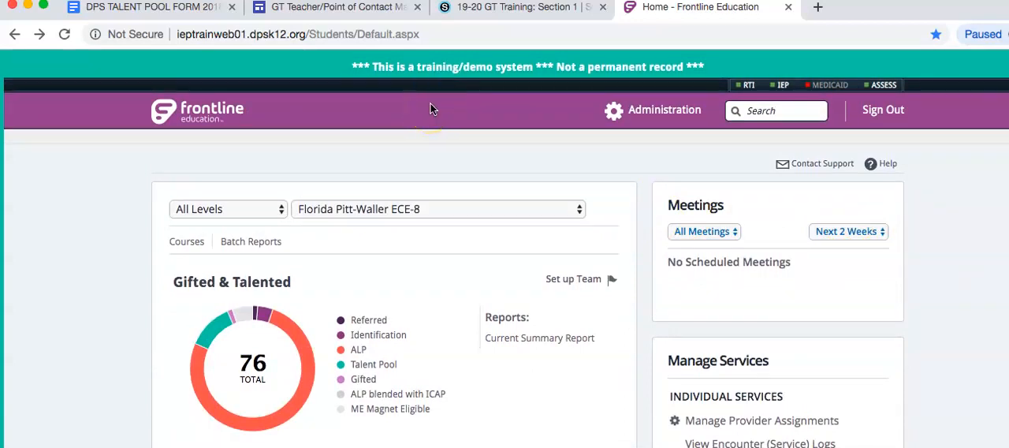
# On the GT Teacher/Point of Contact site's Identification page, locate the Talent Pool Demographics Form Worksheet link under Talent Pool Resources.
pyautogui.click(338, 11)
pyautogui.scroll(5, 347, 271)
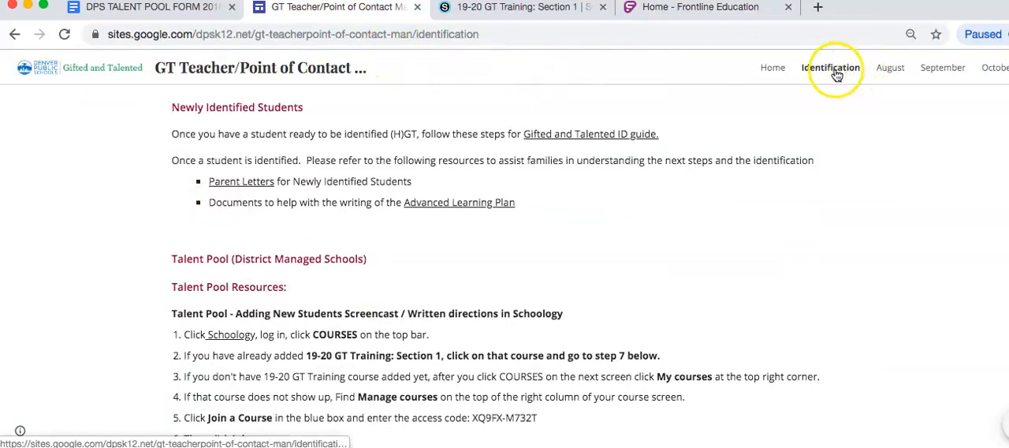
pyautogui.scroll(-10, 838, 243)
pyautogui.scroll(7, 799, 244)
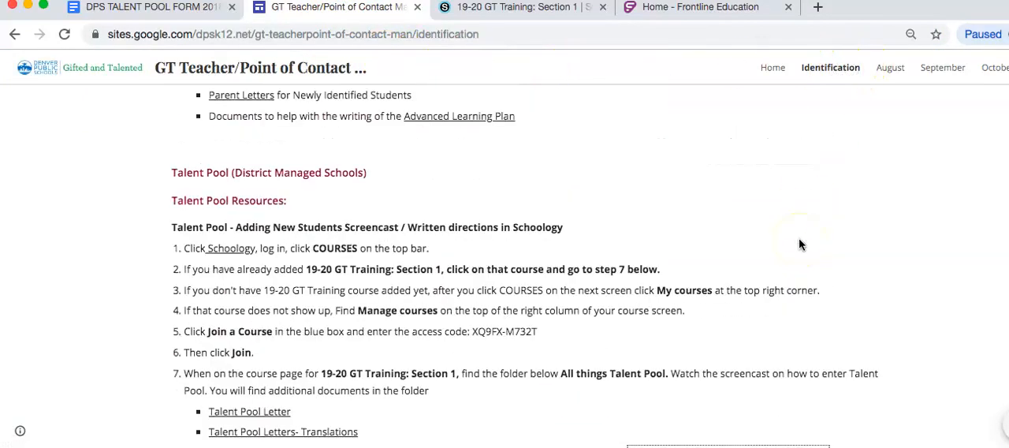
pyautogui.scroll(-4, 406, 190)
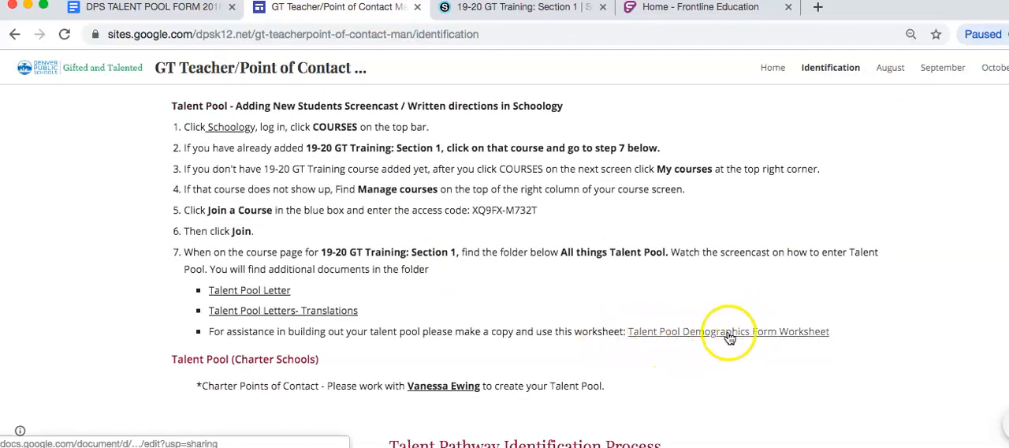
pyautogui.click(826, 337)
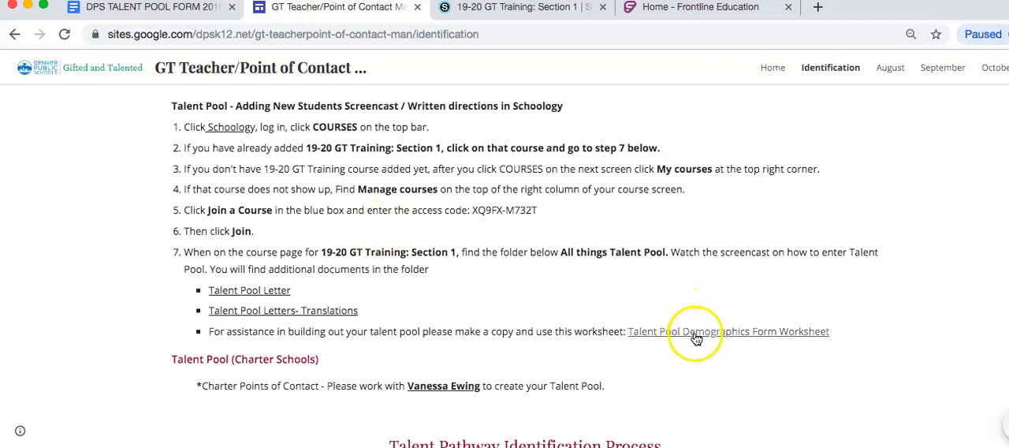
# Switch to the DPS TALENT POOL FORM 2018-2019 Fictional Data document and examine its student numbers and school demographics.
pyautogui.click(139, 7)
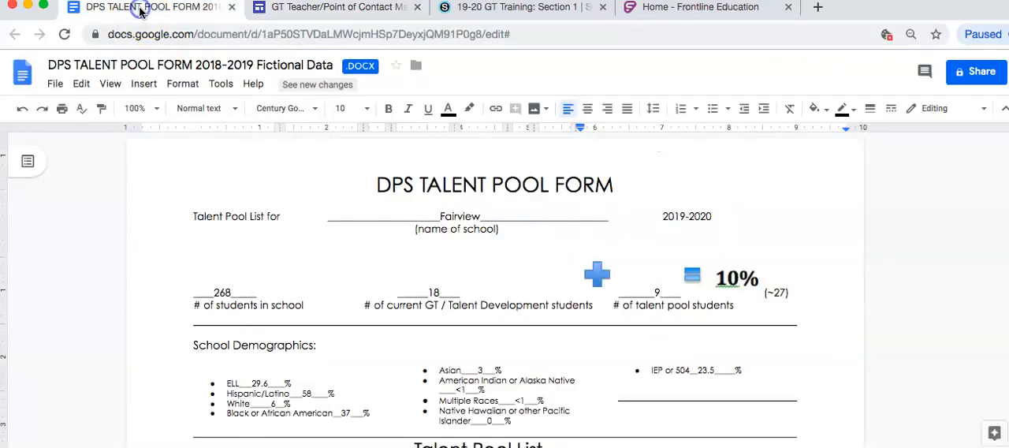
pyautogui.click(53, 85)
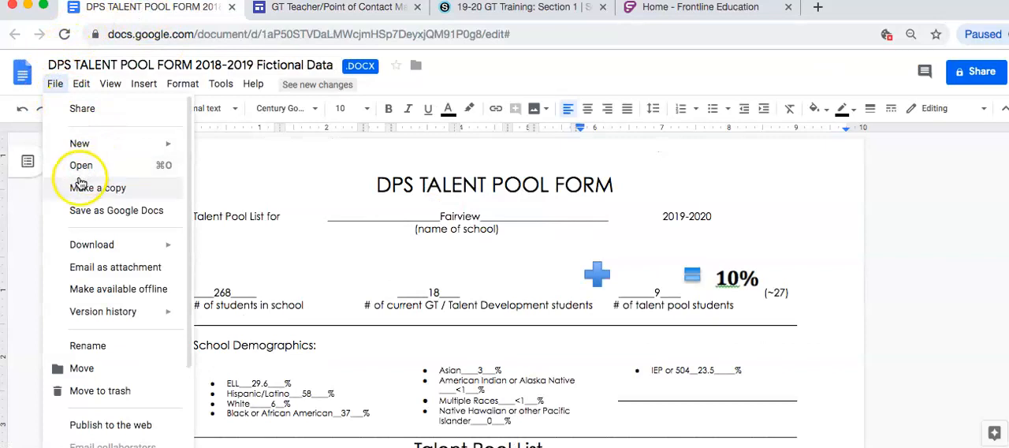
pyautogui.click(56, 85)
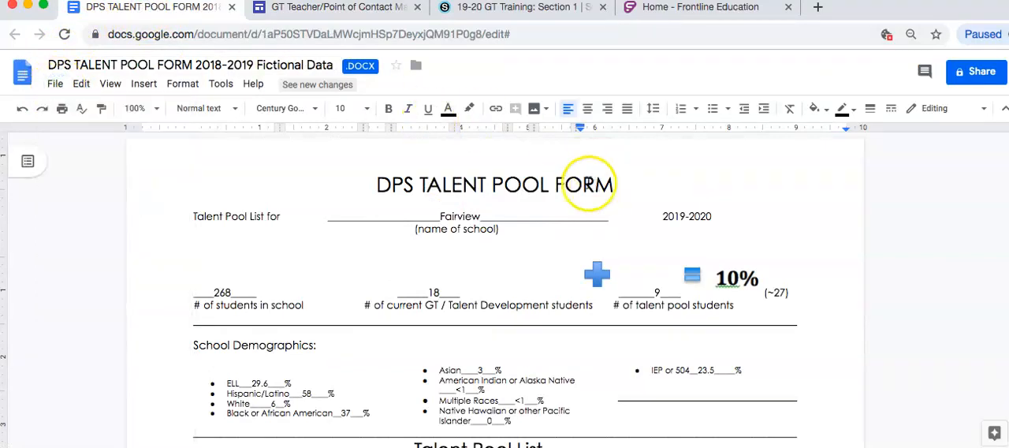
pyautogui.scroll(-1, 622, 229)
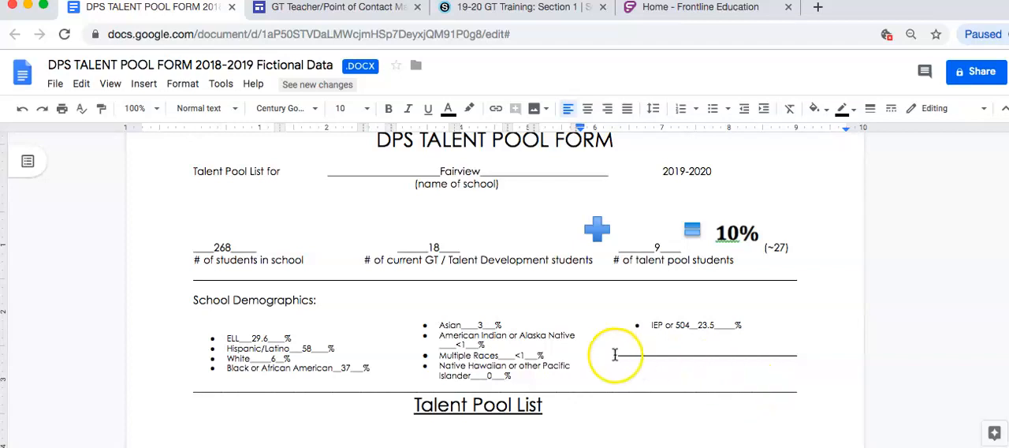
# Examine the school demographics and the column headings of the Talent Pool List table below them.
pyautogui.scroll(-3, 544, 360)
pyautogui.scroll(-3, 529, 360)
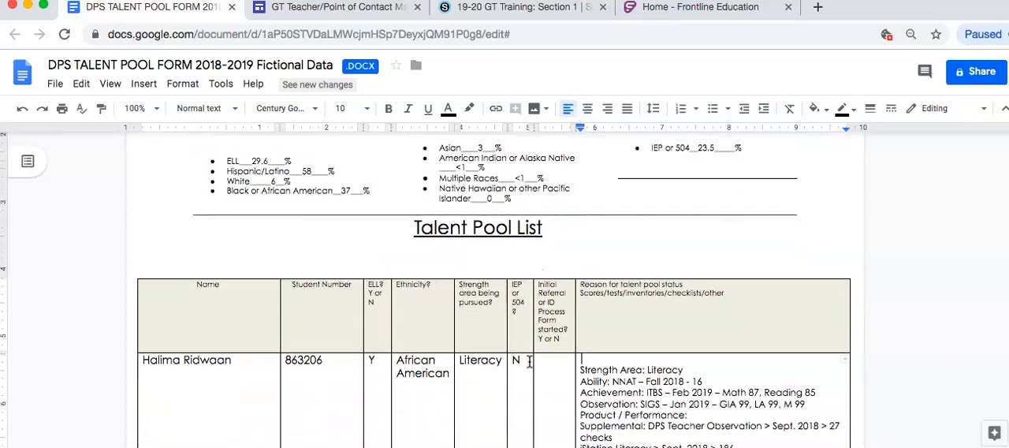
pyautogui.scroll(7, 529, 360)
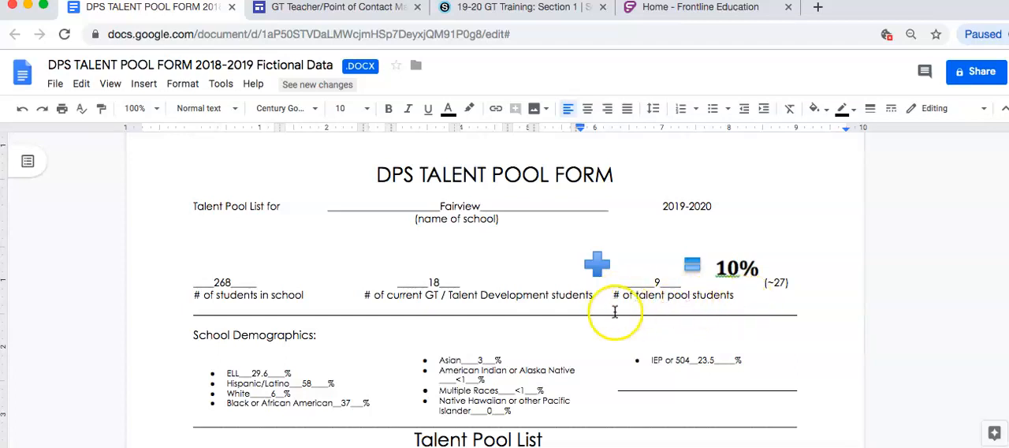
pyautogui.scroll(-1, 614, 294)
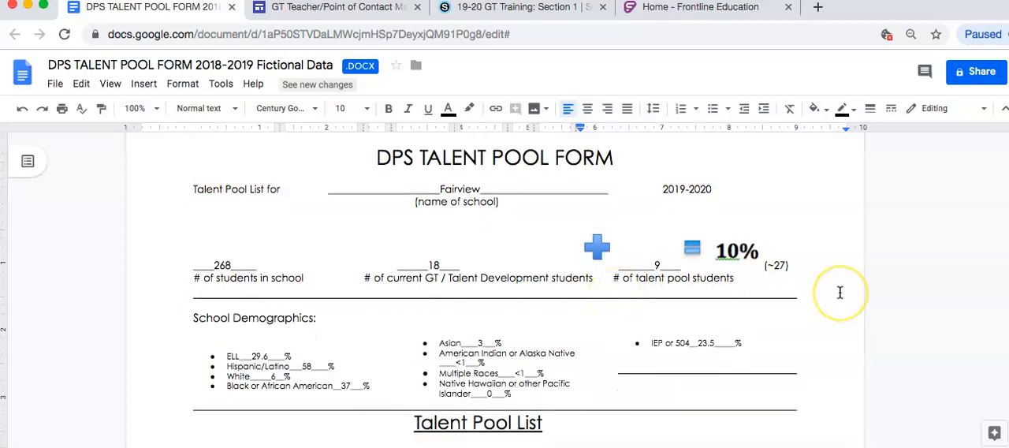
pyautogui.scroll(-5, 840, 292)
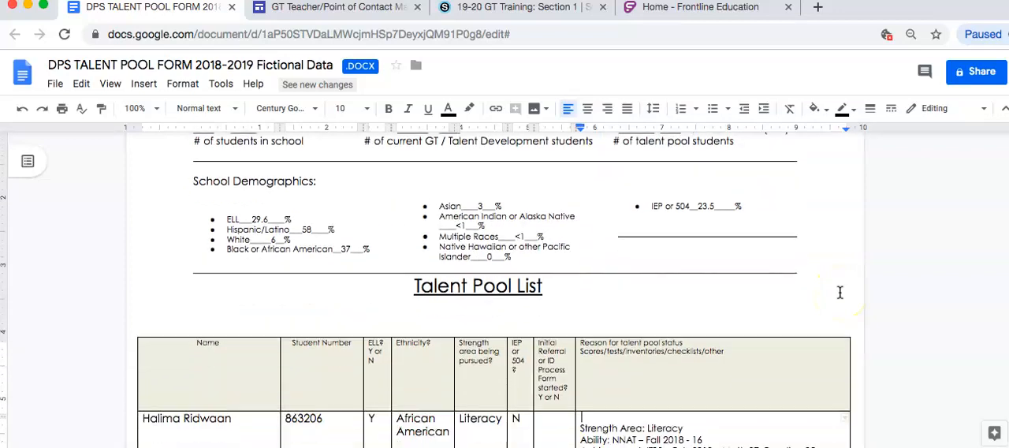
pyautogui.scroll(-2, 839, 292)
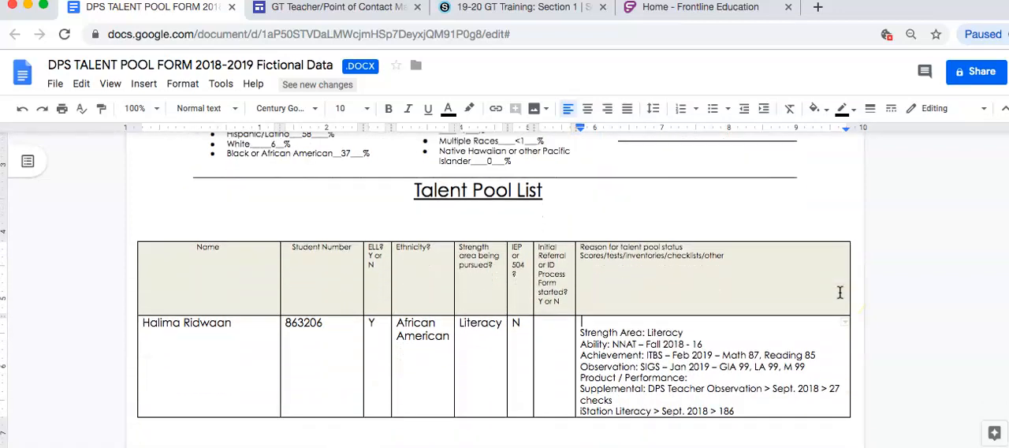
# Examine the reasons for talent pool status recorded for the first students, including ability, achievement, observation and supplemental data.
pyautogui.click(597, 306)
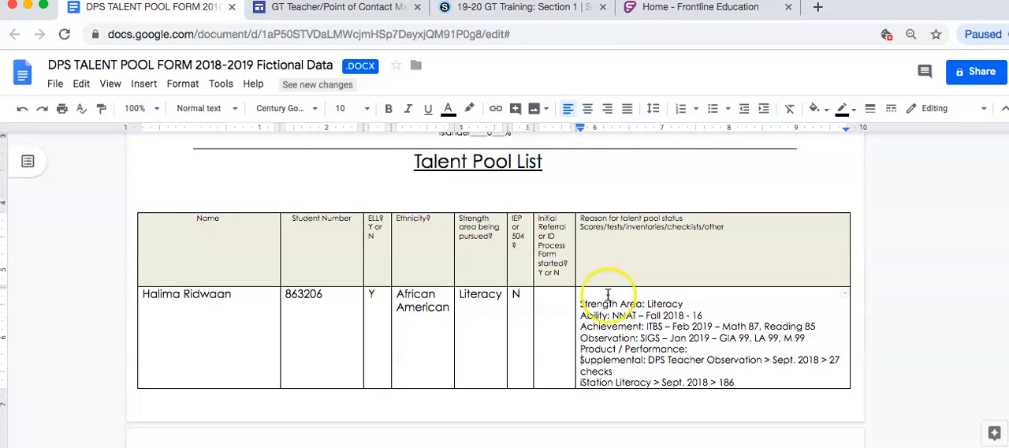
pyautogui.click(707, 347)
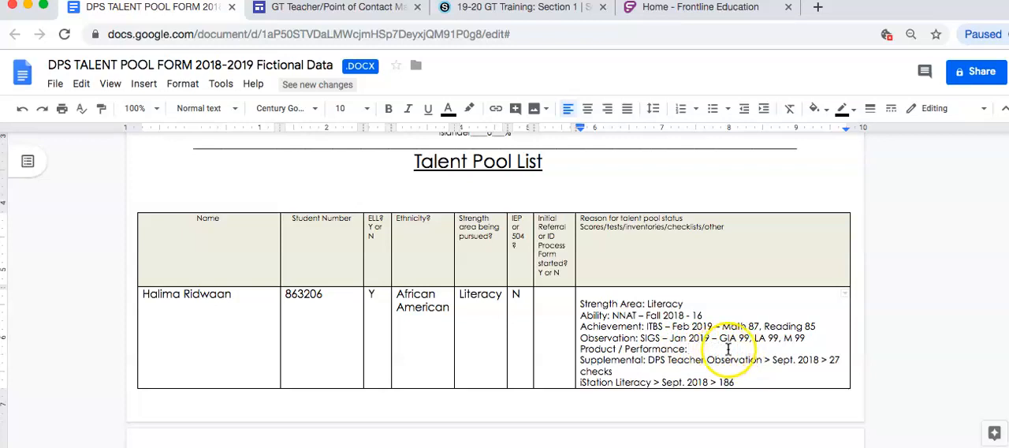
pyautogui.click(624, 348)
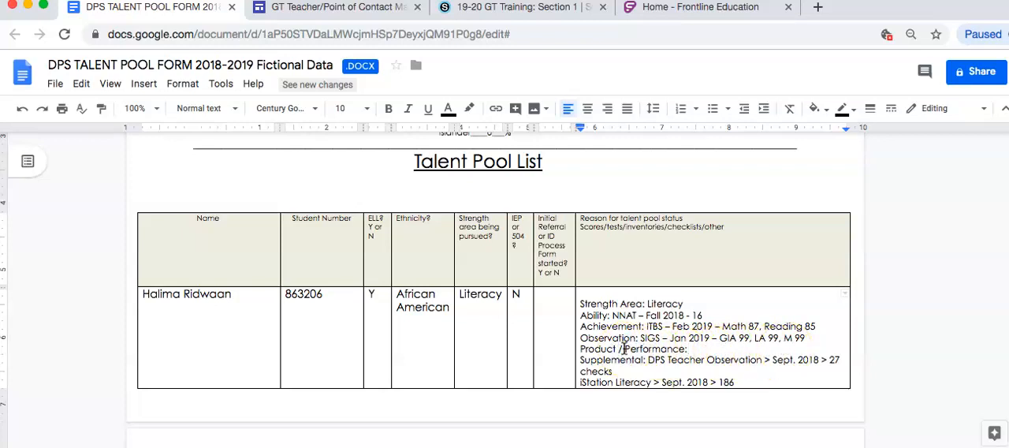
pyautogui.scroll(-4, 678, 311)
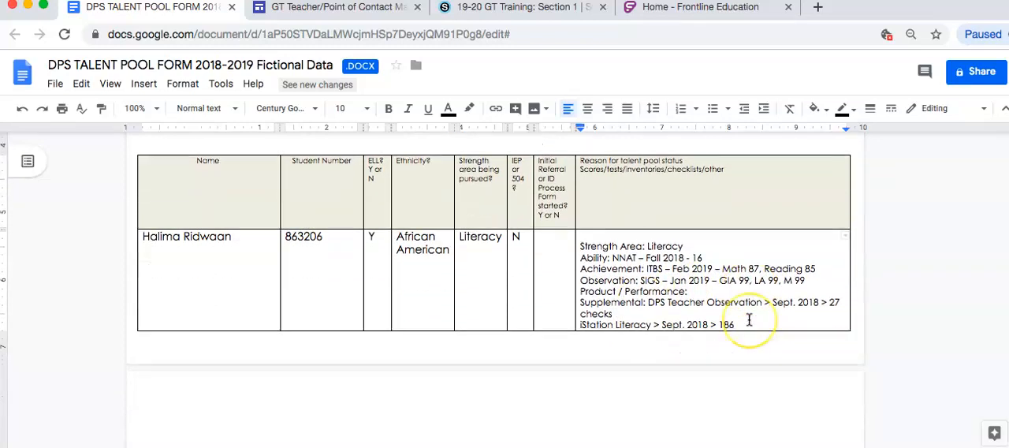
pyautogui.scroll(-3, 749, 319)
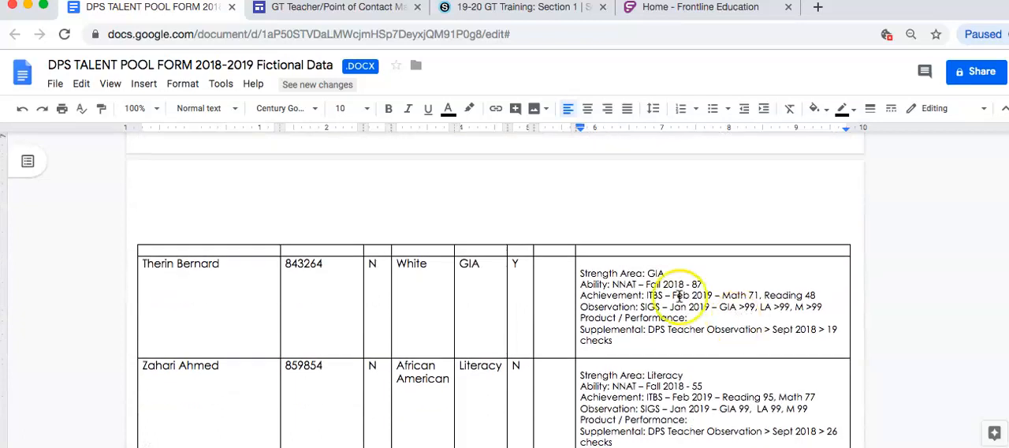
pyautogui.scroll(6, 580, 272)
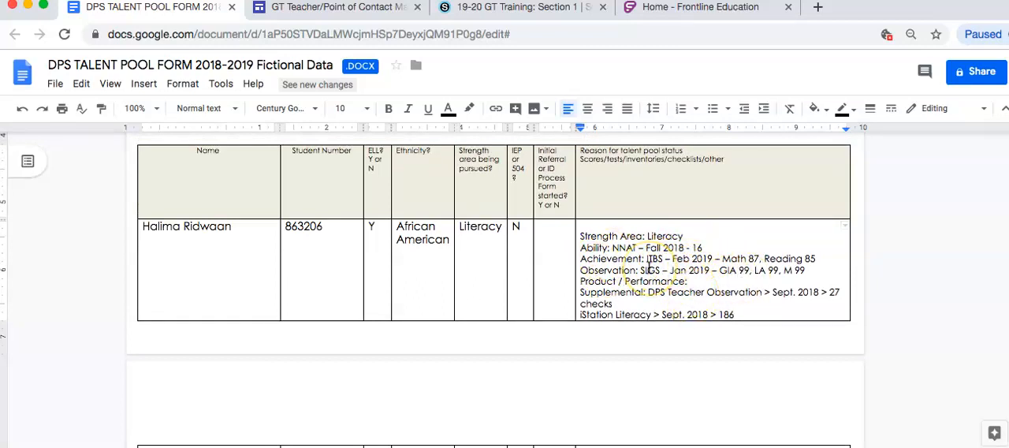
pyautogui.scroll(-1, 649, 264)
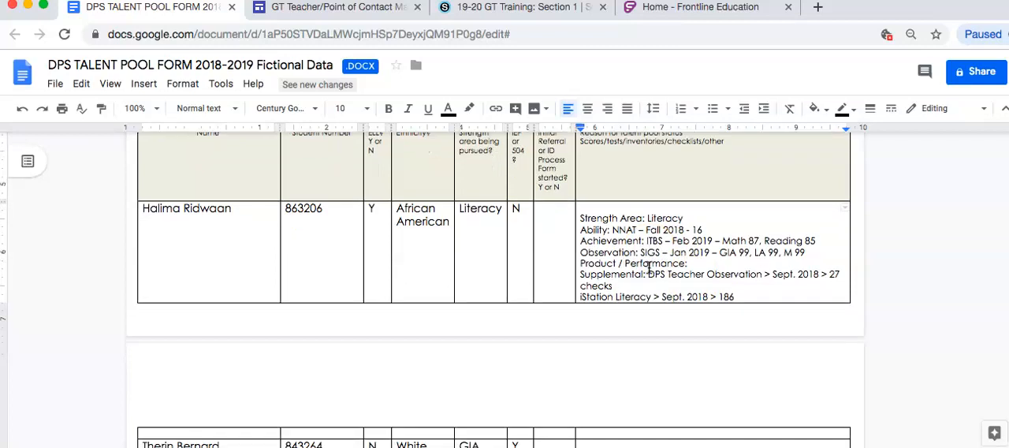
pyautogui.scroll(1, 649, 268)
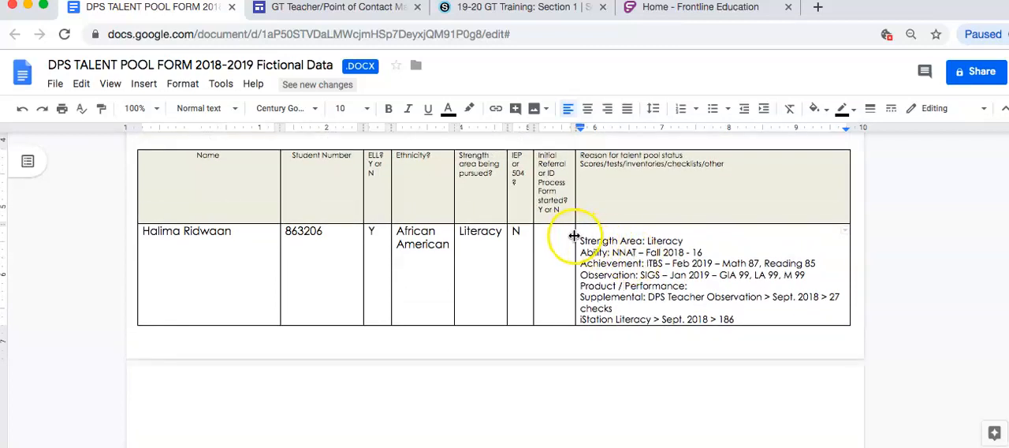
# Switch to Frontline, search the students for the demo student's name and open that student's profile.
pyautogui.click(353, 7)
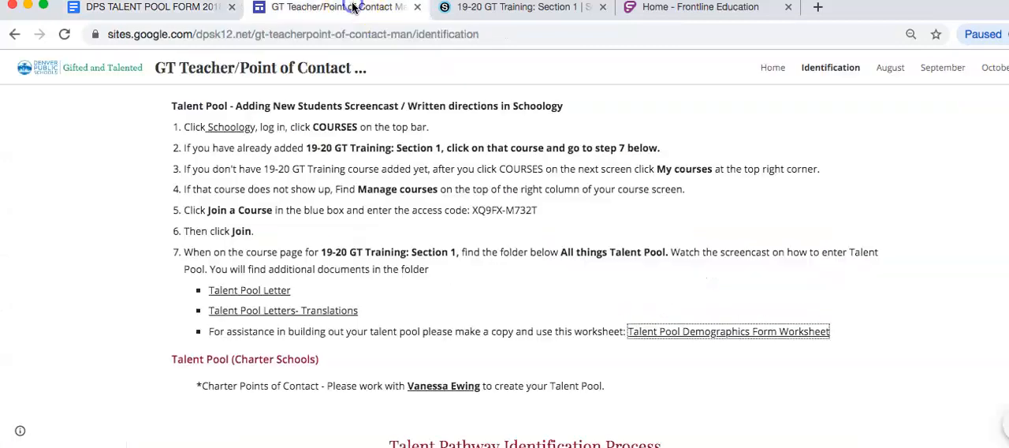
pyautogui.click(688, 8)
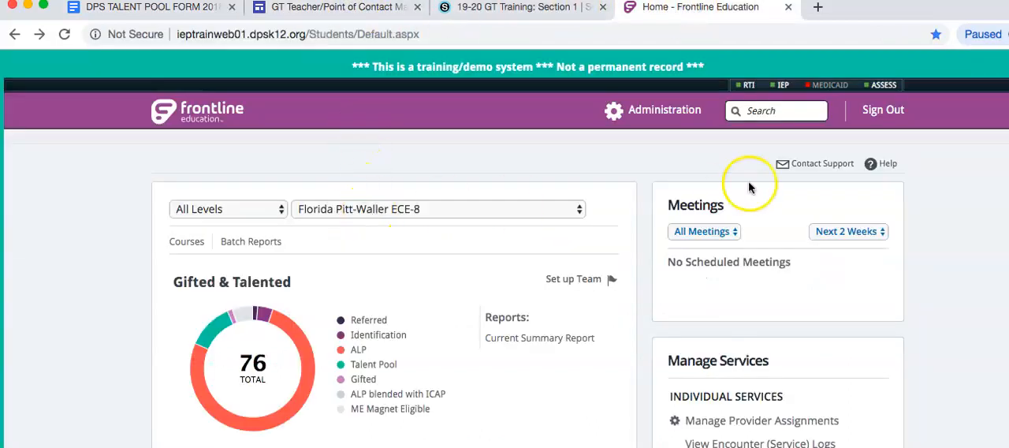
pyautogui.click(761, 112)
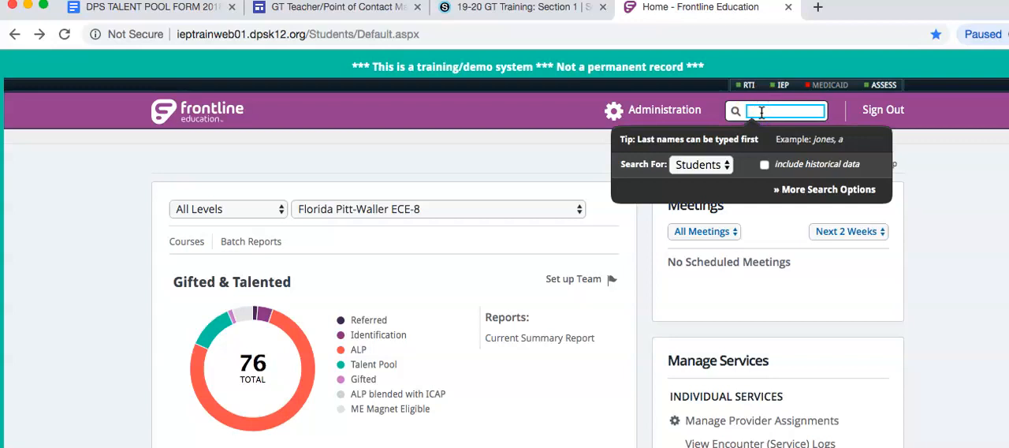
pyautogui.write('kev')
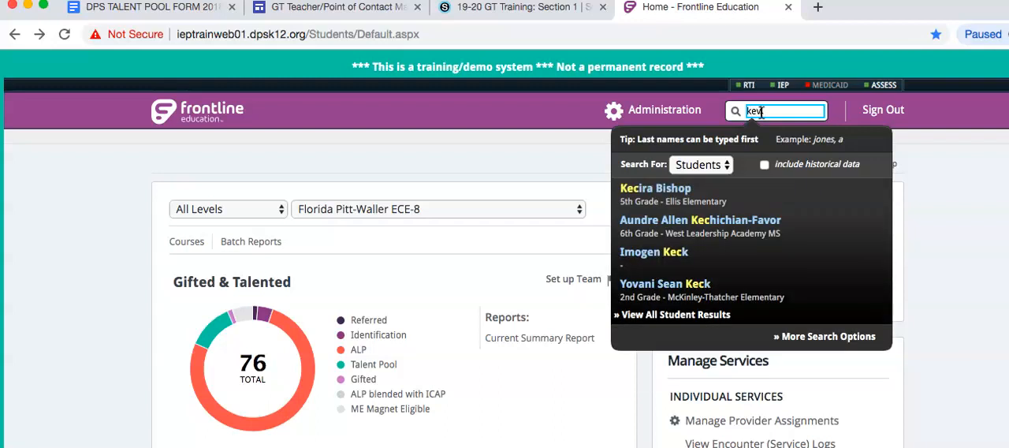
pyautogui.write('in')
pyautogui.click(734, 130)
pyautogui.click(677, 254)
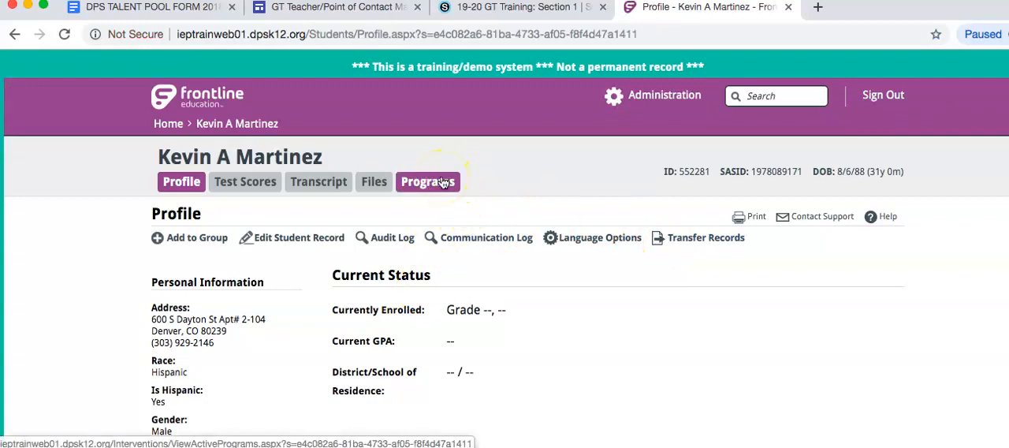
# From the student's programs, start a Gifted & Talented Initial Referral with Assessment Data as the reason.
pyautogui.click(443, 183)
pyautogui.click(500, 187)
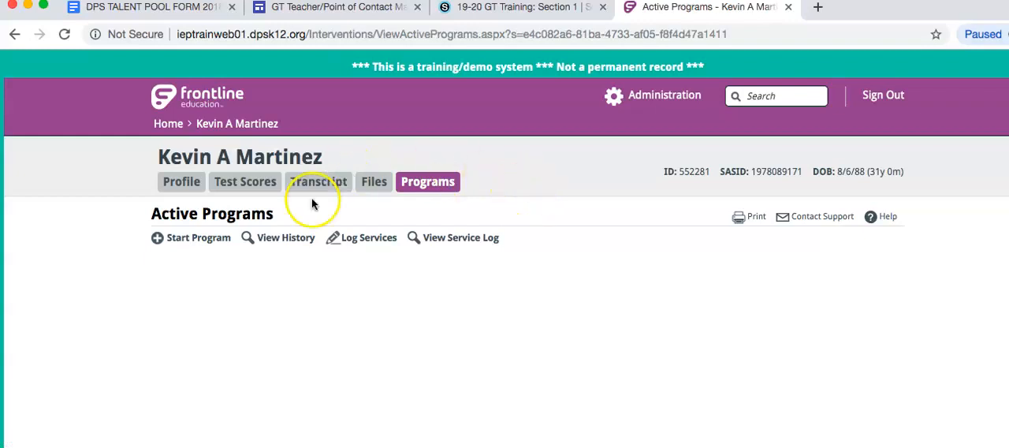
pyautogui.click(180, 239)
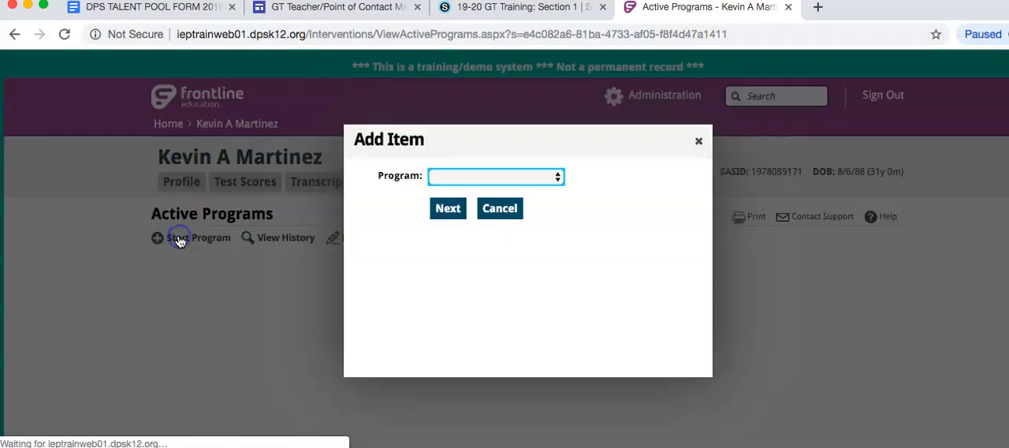
pyautogui.click(473, 178)
pyautogui.click(471, 190)
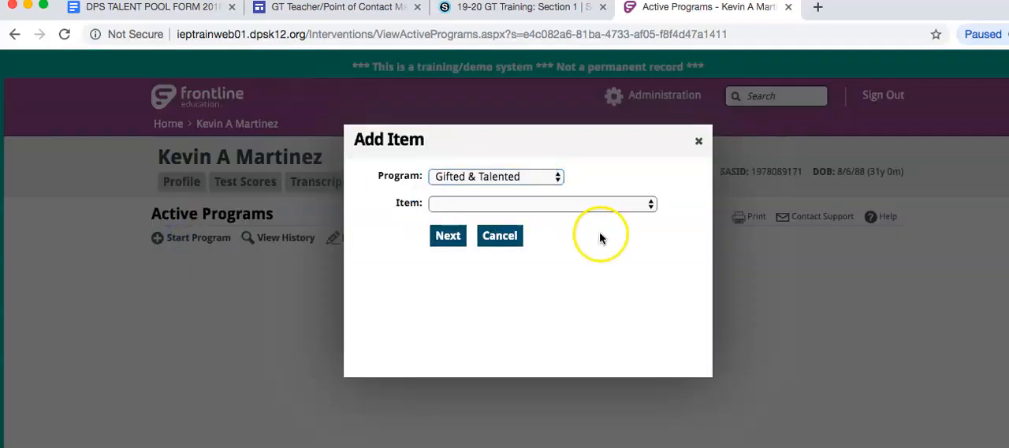
pyautogui.click(488, 206)
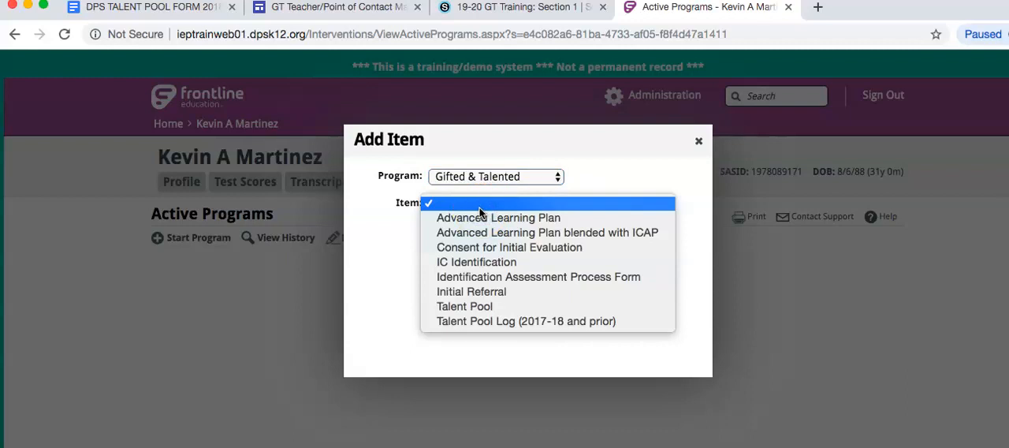
pyautogui.click(478, 291)
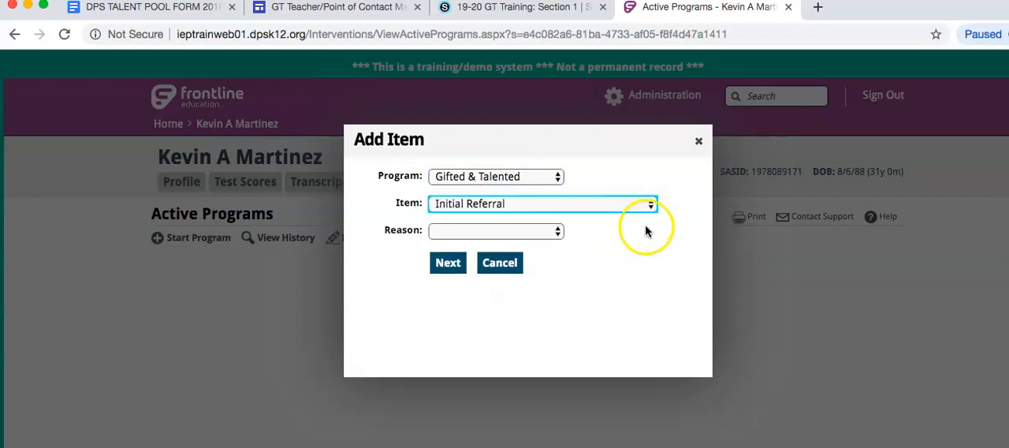
pyautogui.click(475, 230)
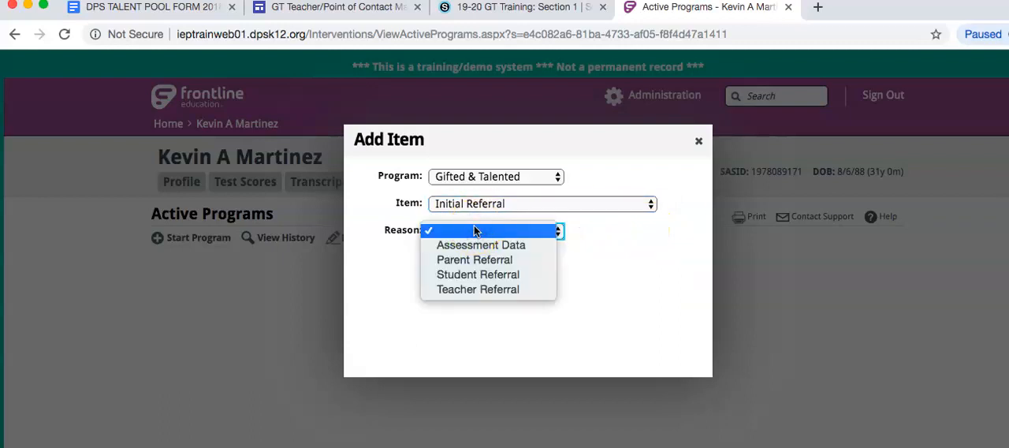
pyautogui.click(488, 244)
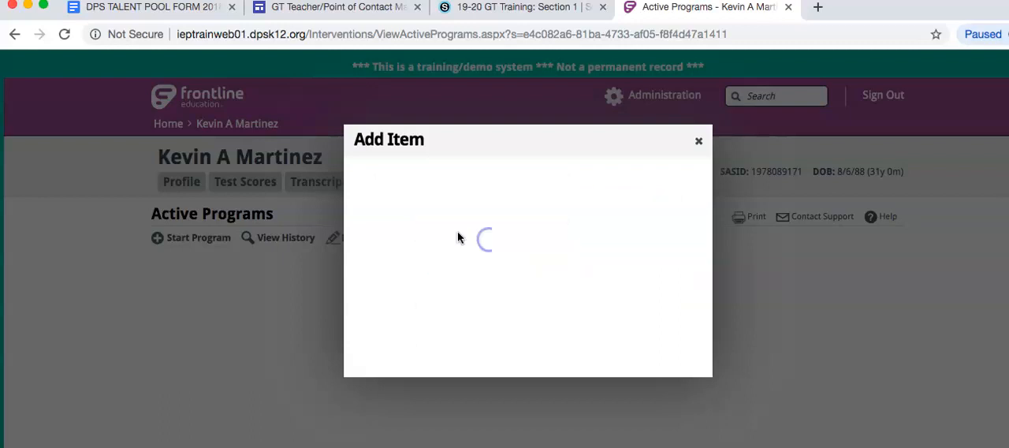
pyautogui.click(446, 267)
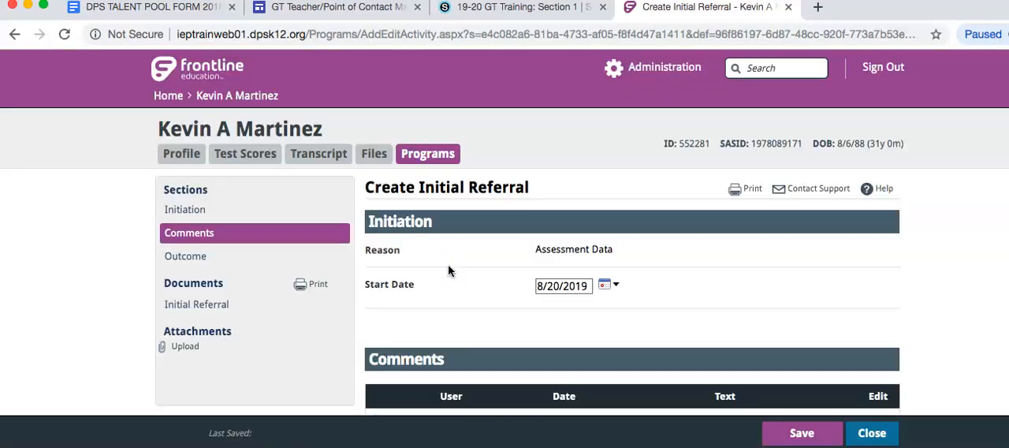
# Open a new comment on the Initial Referral and select the first student's full reason text in the DPS Talent Pool Form.
pyautogui.scroll(-3, 448, 271)
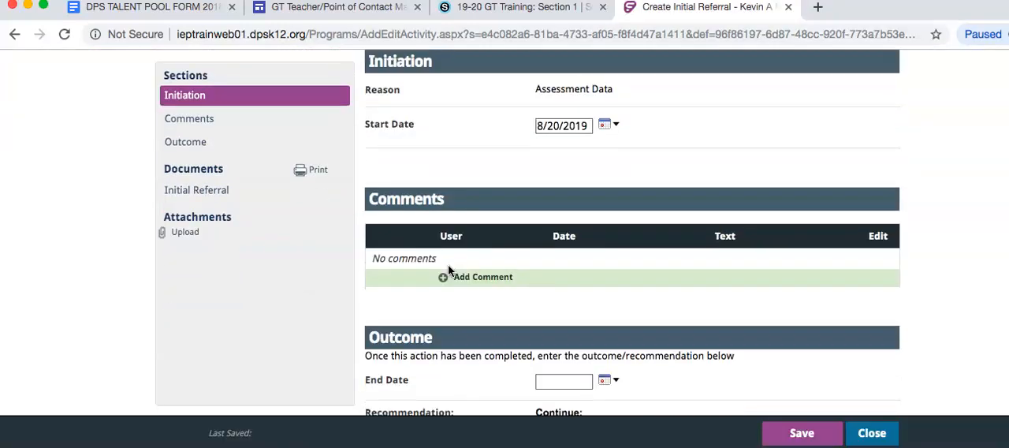
pyautogui.click(487, 282)
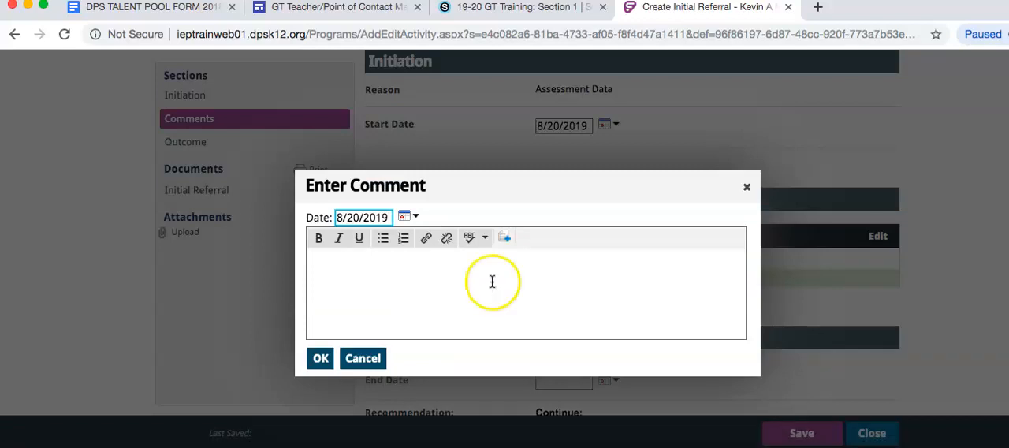
pyautogui.click(162, 7)
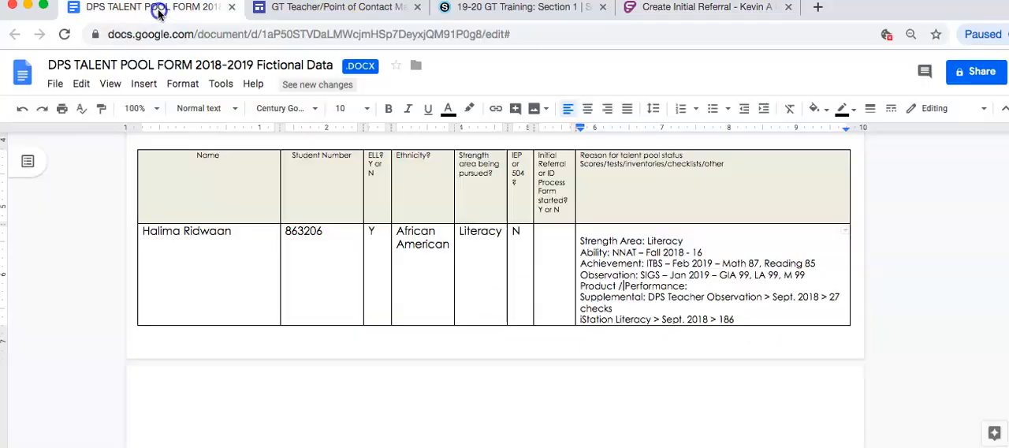
pyautogui.moveTo(581, 241); pyautogui.dragTo(755, 319)
pyautogui.hotkey('ctrl', 'c')
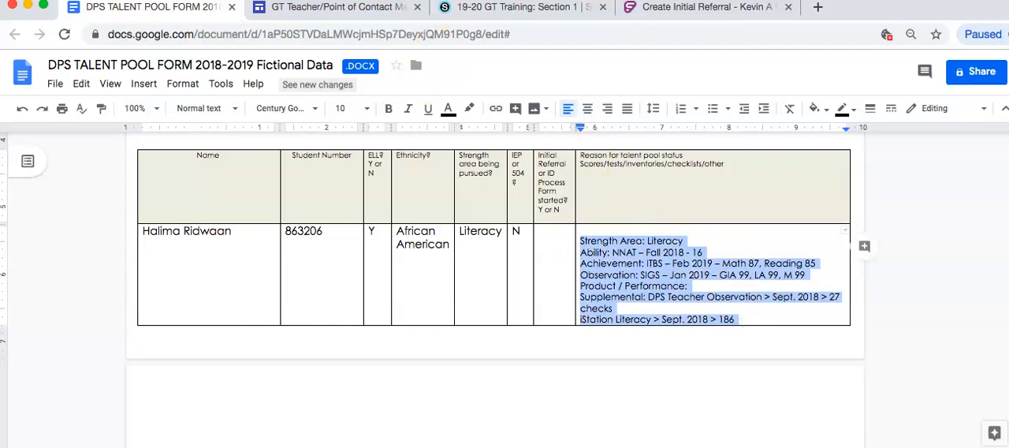
# Switch back to Frontline and add the copied talent pool reason text as a comment on the Initial Referral.
pyautogui.click(724, 10)
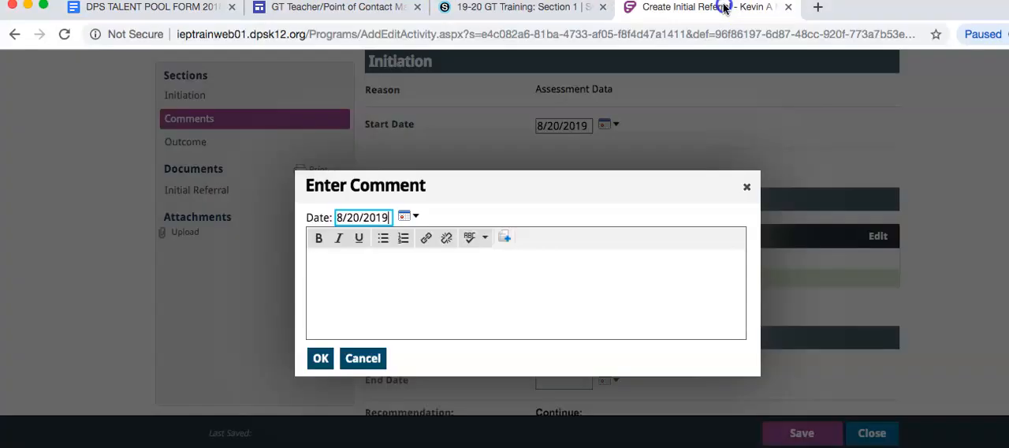
pyautogui.click(438, 288)
pyautogui.hotkey('ctrl', 'v')
pyautogui.click(499, 322)
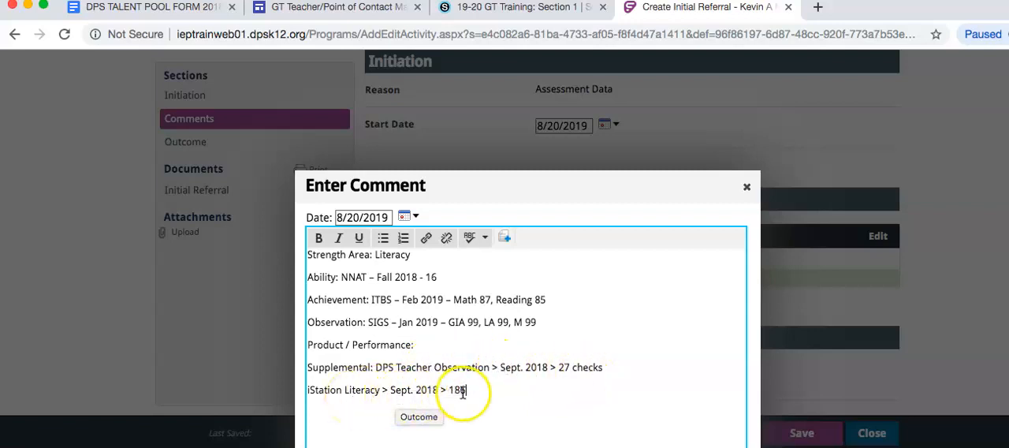
pyautogui.scroll(-4, 454, 359)
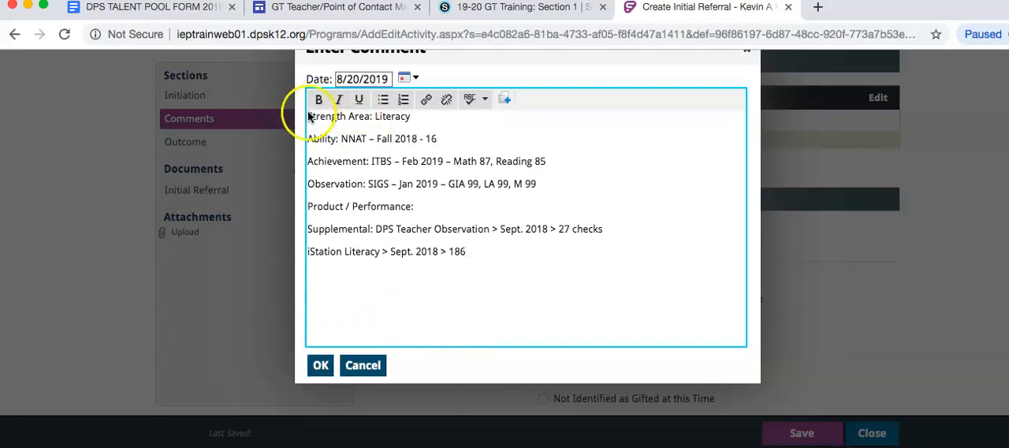
pyautogui.moveTo(308, 118); pyautogui.dragTo(508, 264)
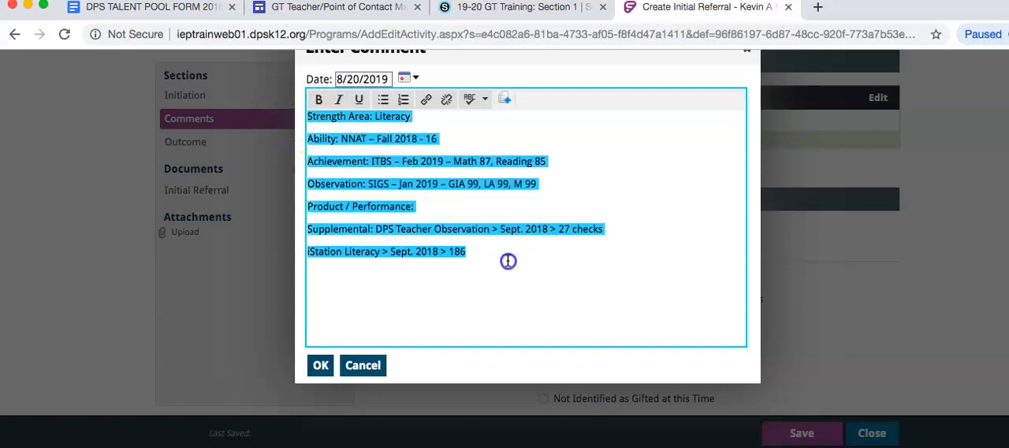
pyautogui.click(508, 261)
pyautogui.scroll(-1, 508, 260)
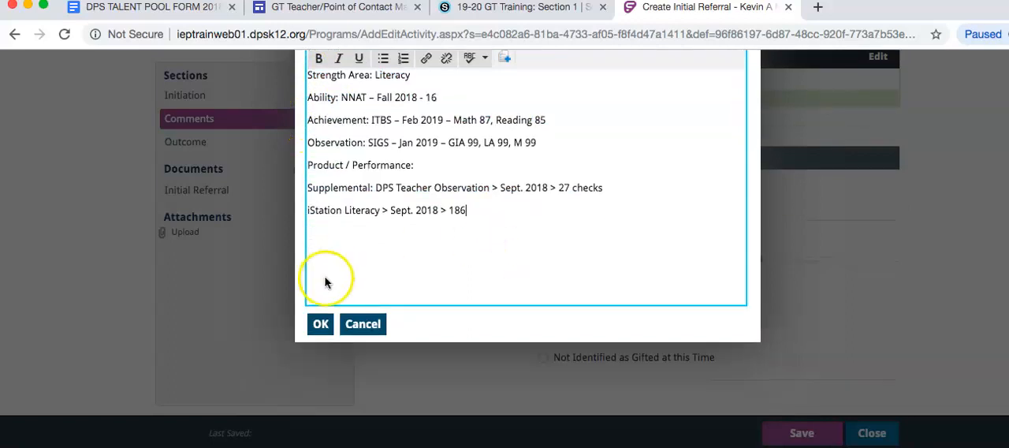
pyautogui.click(321, 324)
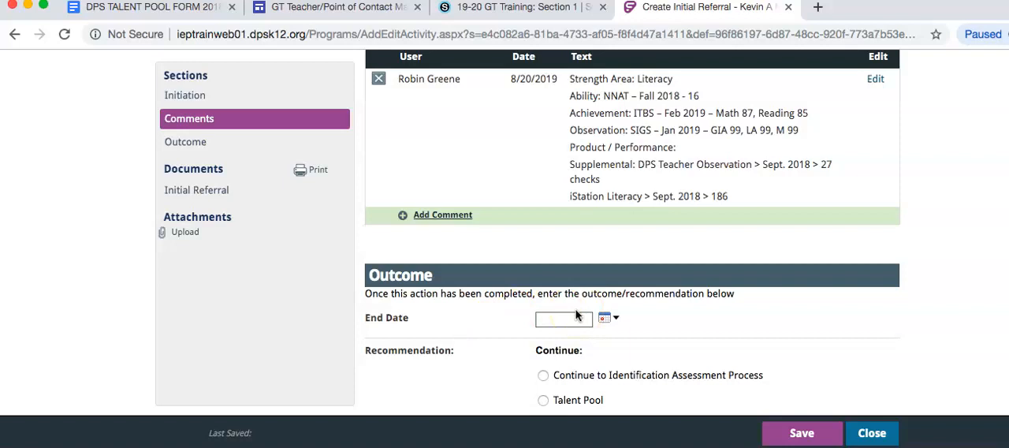
# Set the recommendation to Continue to Identification Assessment Process with end date 8/20/2019, finalize the Initial Referral and close it.
pyautogui.click(660, 376)
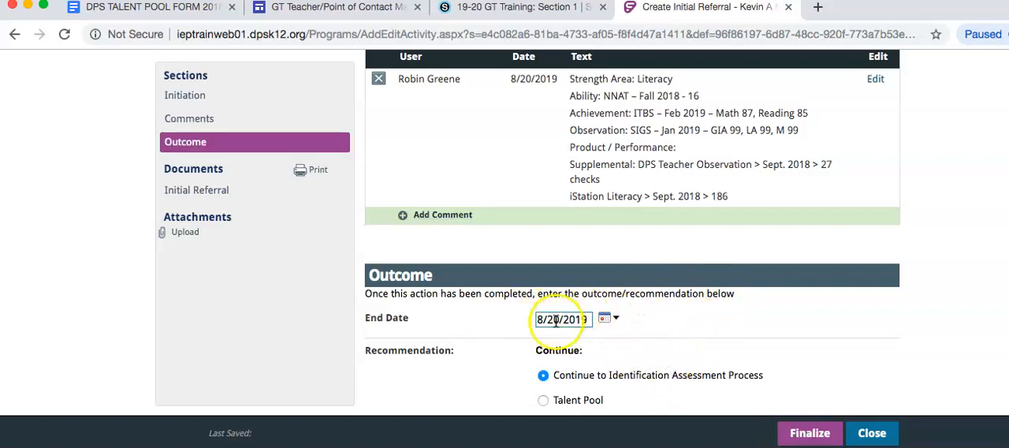
pyautogui.scroll(-2, 677, 299)
pyautogui.scroll(-1, 815, 382)
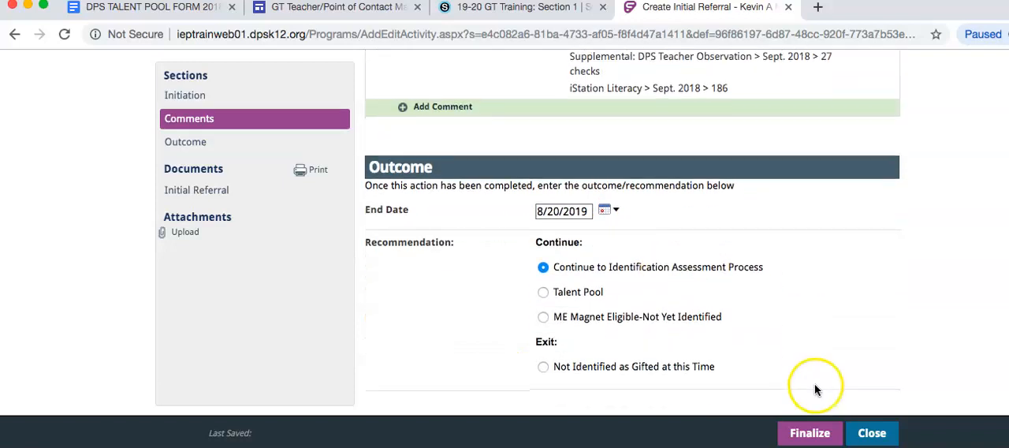
pyautogui.click(820, 441)
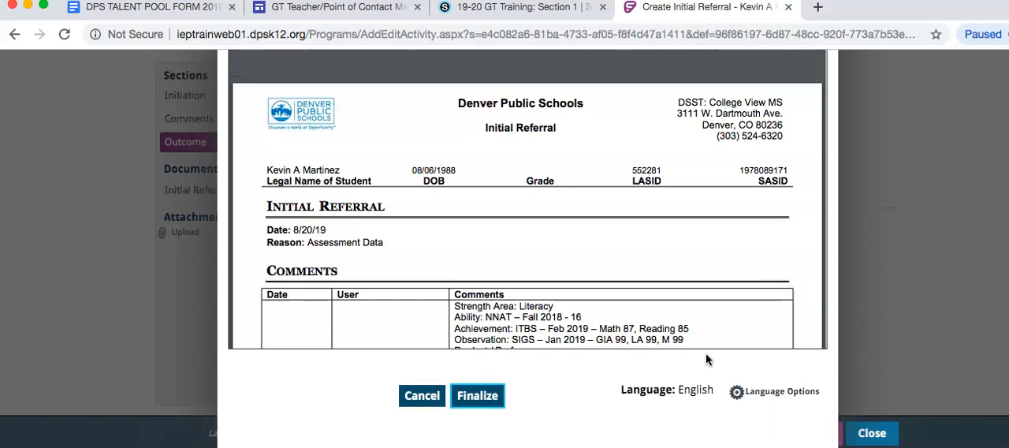
pyautogui.scroll(-2, 552, 335)
pyautogui.click(476, 394)
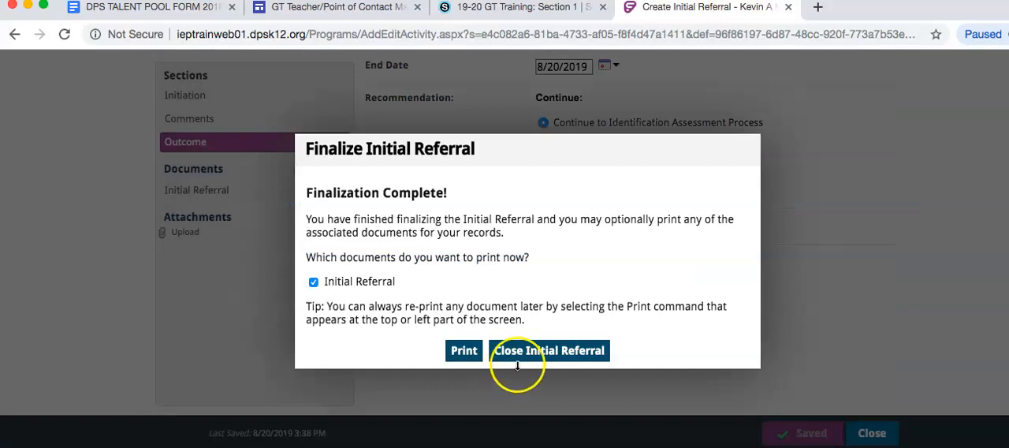
pyautogui.click(554, 349)
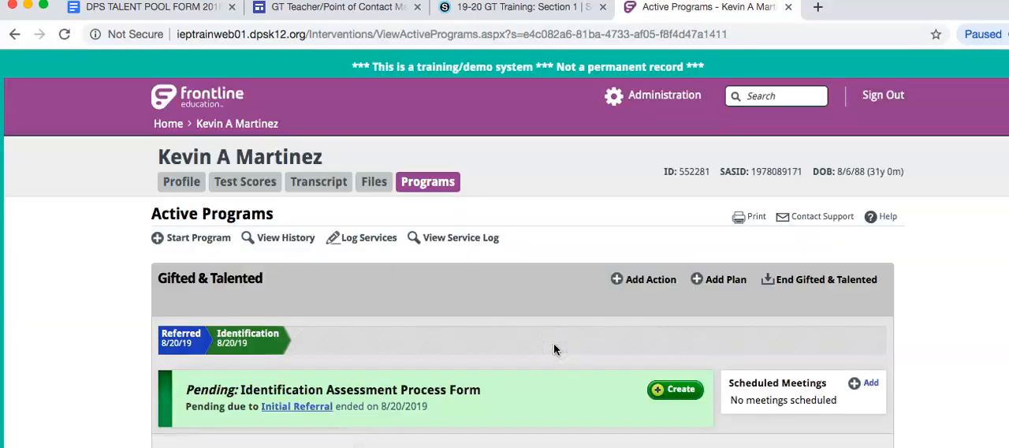
# Create the pending Identification Assessment Process Form for the student's Gifted & Talented program.
pyautogui.scroll(-2, 554, 350)
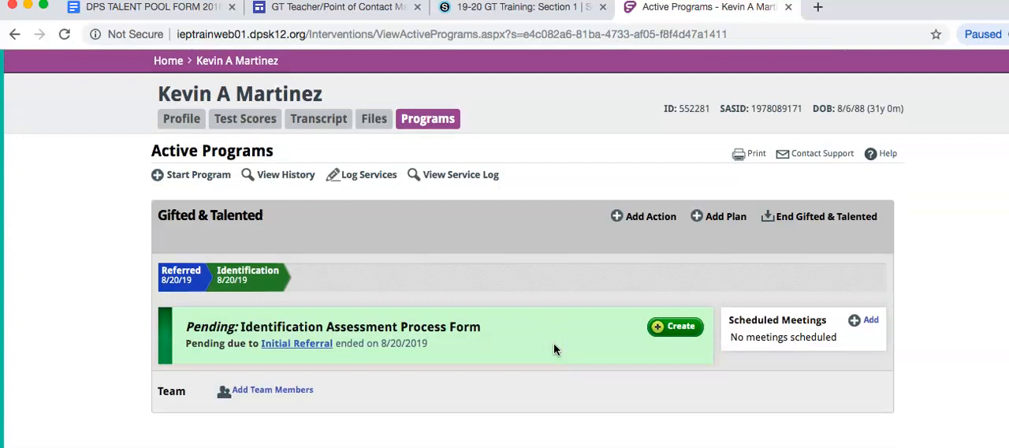
pyautogui.click(697, 327)
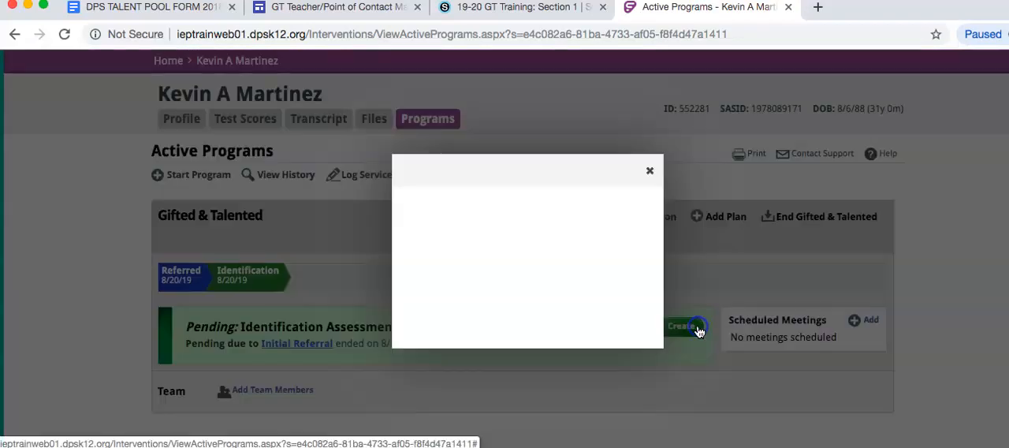
pyautogui.click(483, 298)
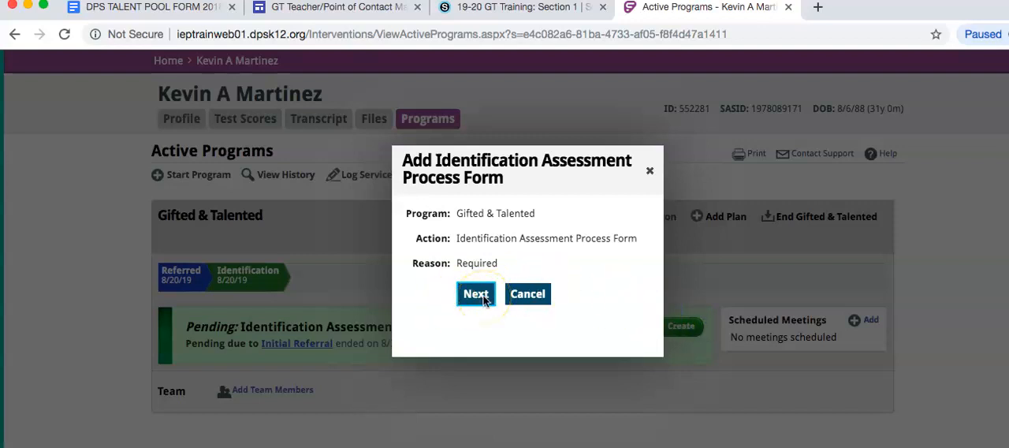
pyautogui.click(476, 294)
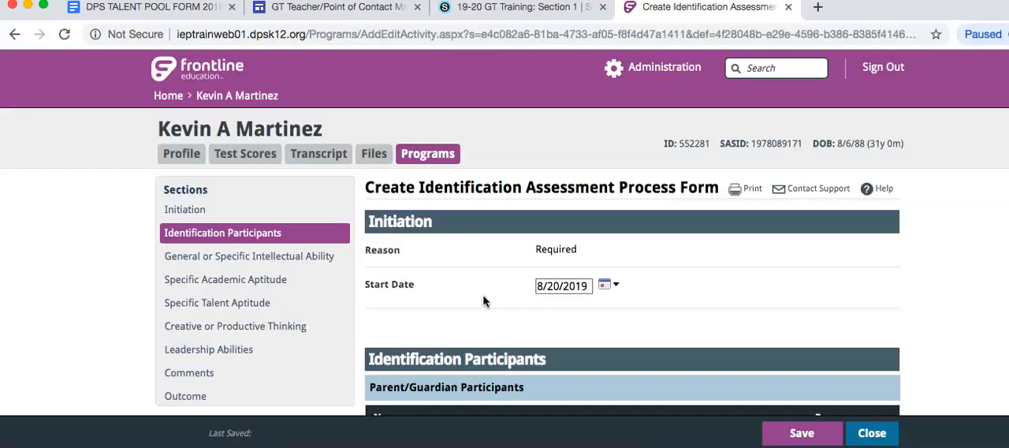
# Record that assessment was conducted for General or Specific Intellectual Ability and choose Naglieri as the assessment.
pyautogui.scroll(-5, 483, 300)
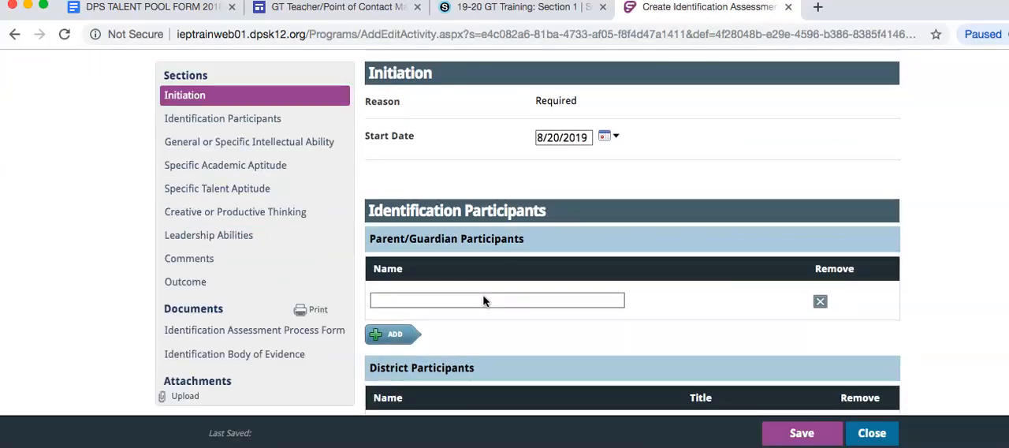
pyautogui.scroll(-1, 483, 300)
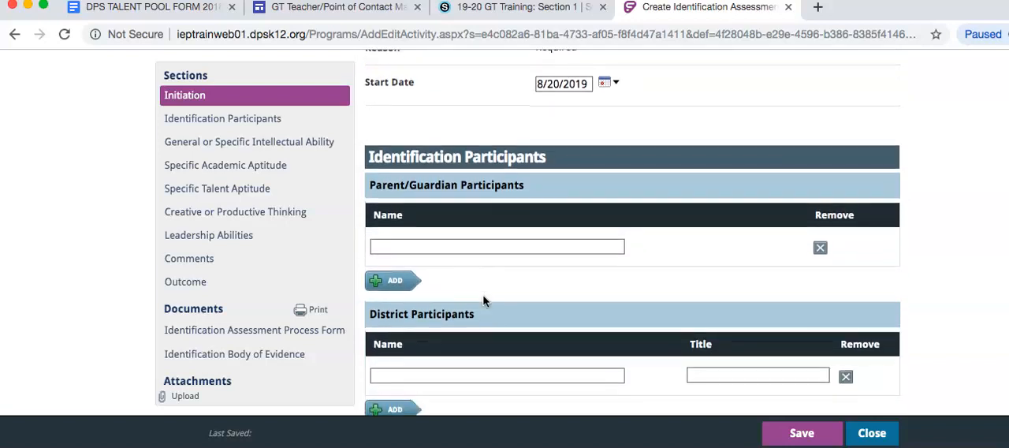
pyautogui.scroll(-5, 483, 300)
pyautogui.scroll(-3, 483, 301)
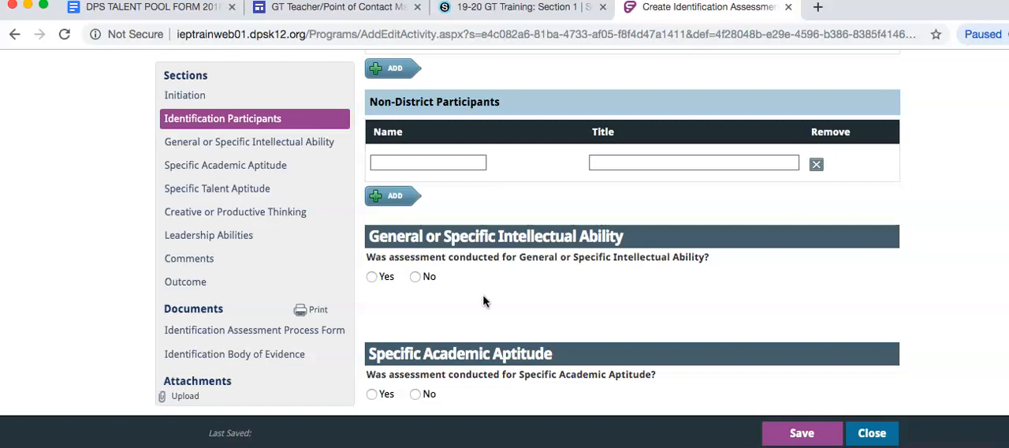
pyautogui.scroll(-1, 483, 300)
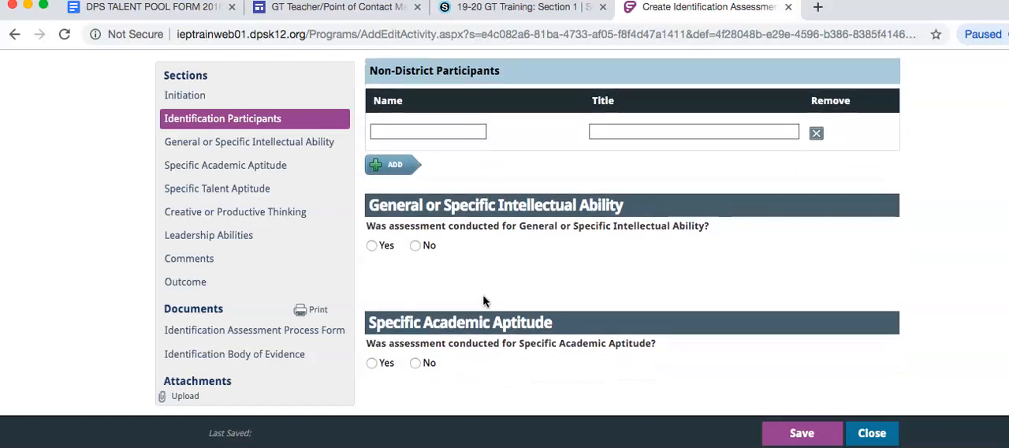
pyautogui.click(383, 248)
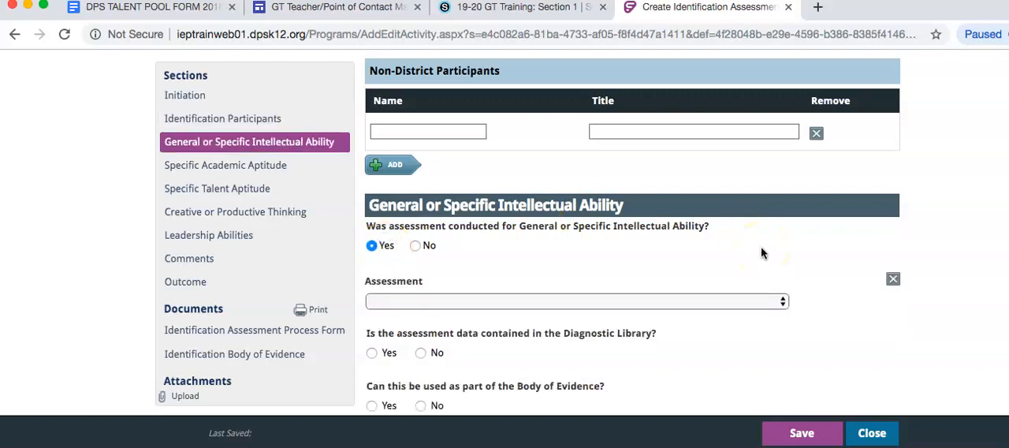
pyautogui.scroll(-2, 762, 253)
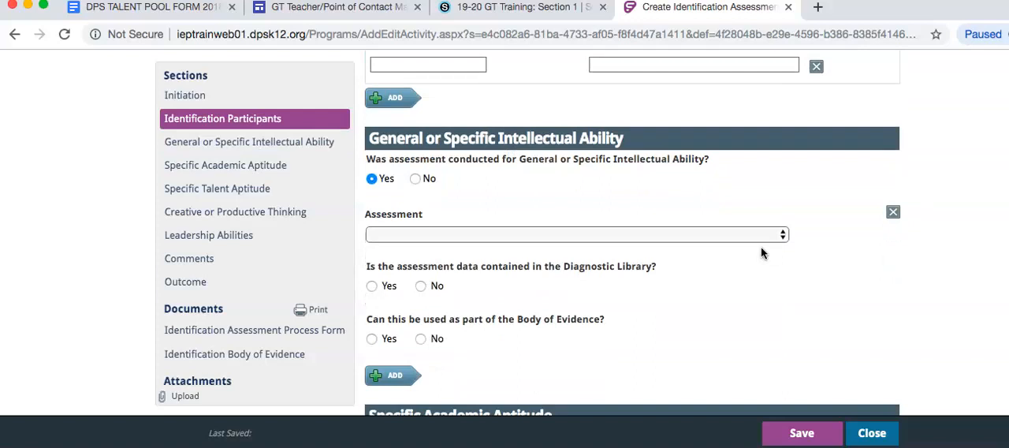
pyautogui.click(502, 236)
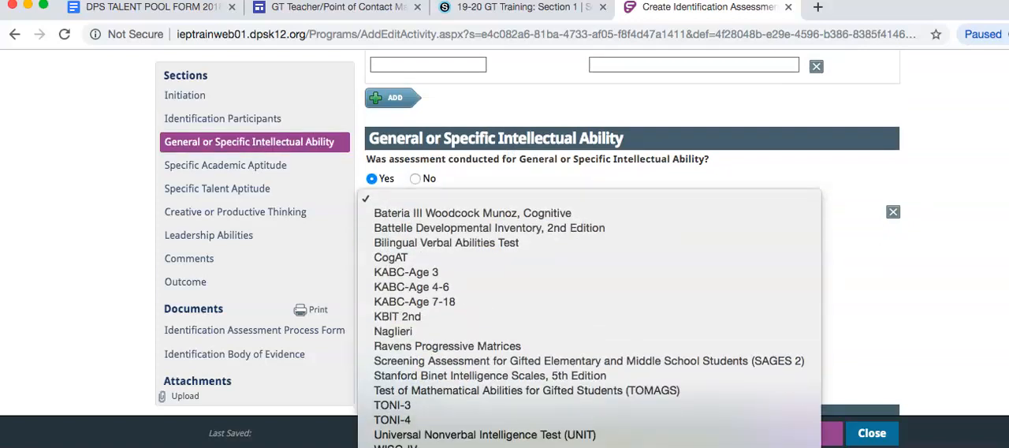
pyautogui.click(429, 331)
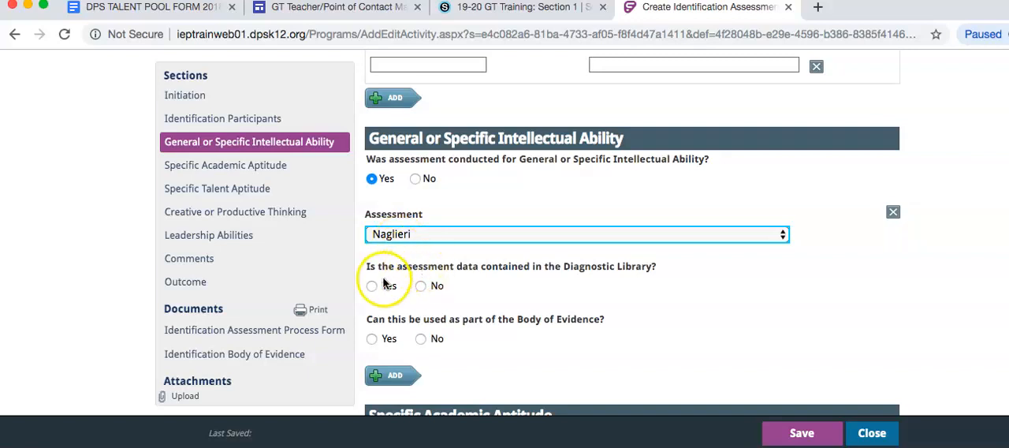
# Mark the Naglieri data as not contained in the Diagnostic Library and set the assessment date to 8/14/2019.
pyautogui.click(422, 286)
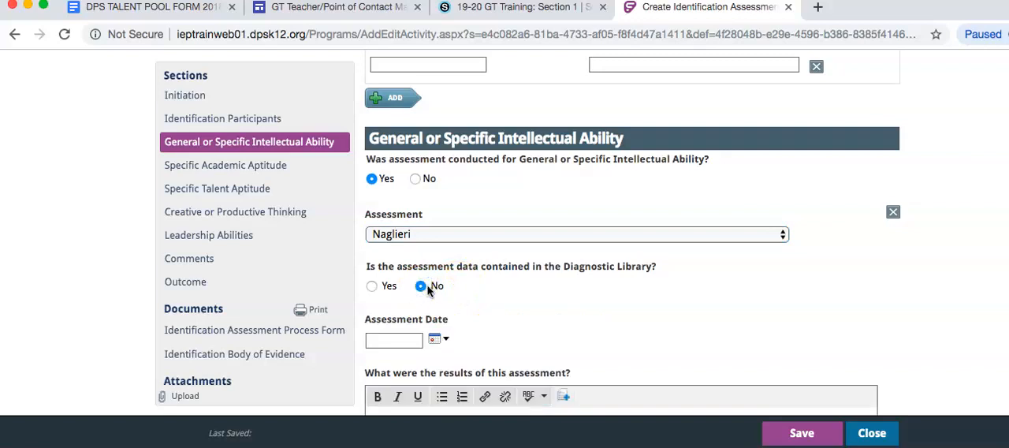
pyautogui.click(437, 340)
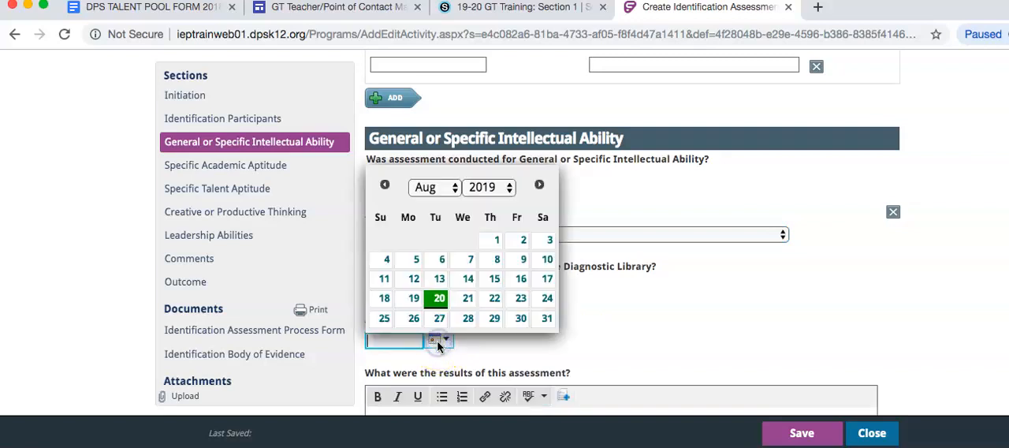
pyautogui.click(468, 279)
# Enter 16 as the Naglieri assessment result, checking the score against the DPS Talent Pool Form.
pyautogui.scroll(-3, 465, 283)
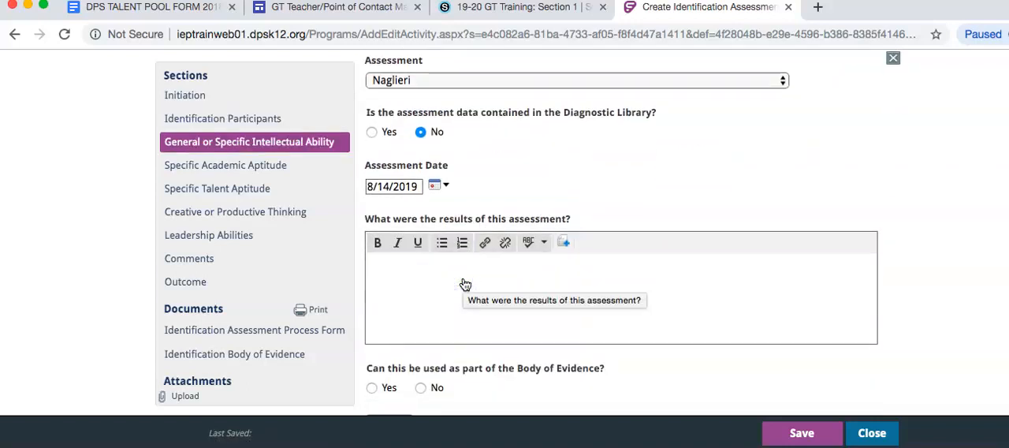
pyautogui.click(465, 284)
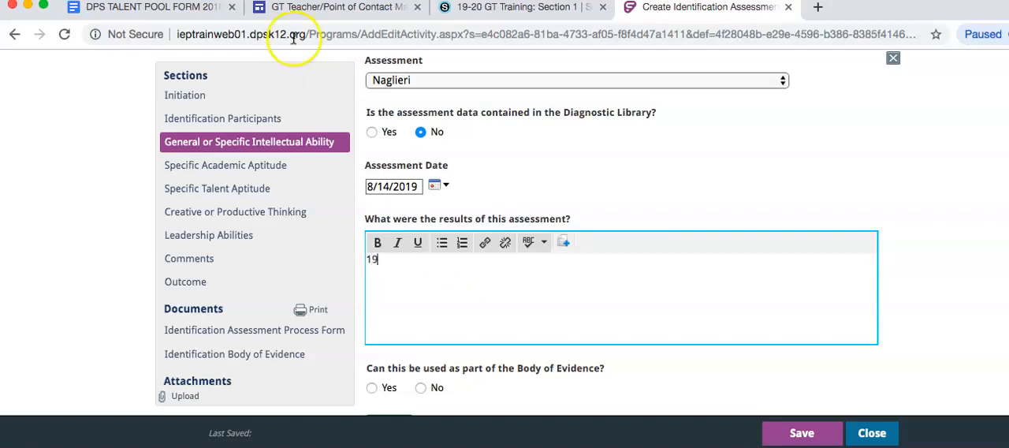
pyautogui.click(189, 8)
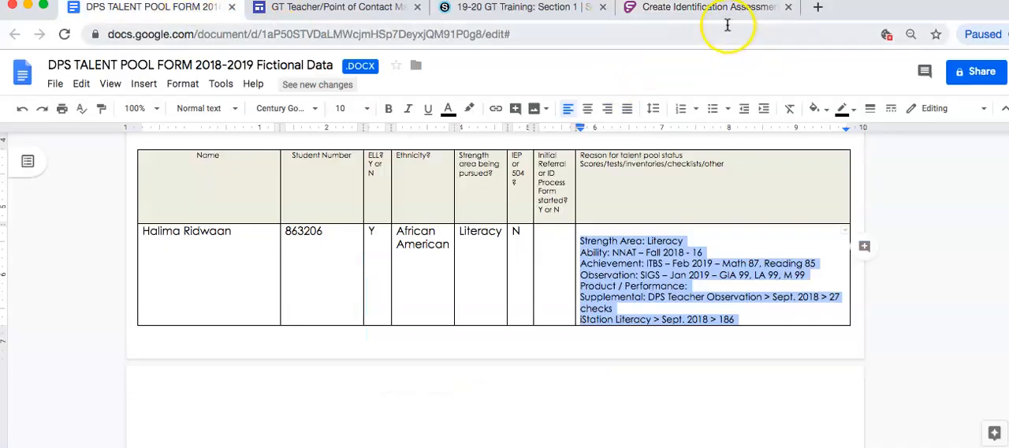
pyautogui.click(709, 9)
pyautogui.press('BackSpace')
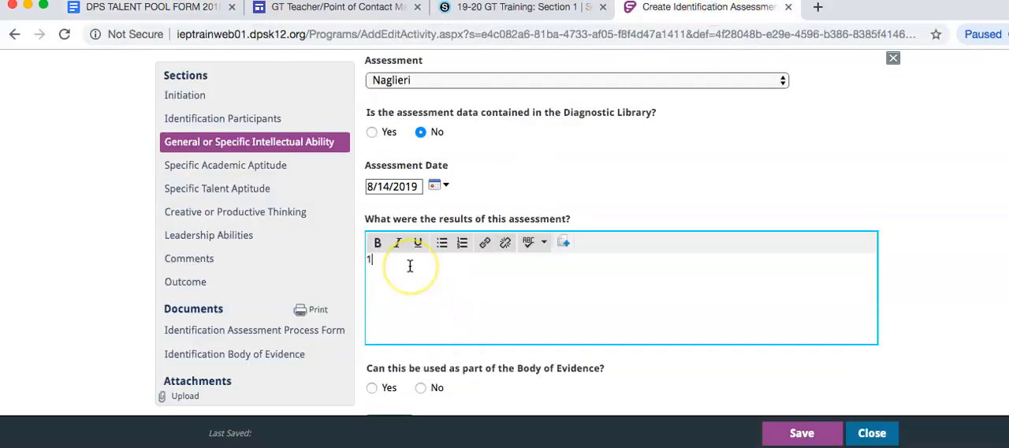
pyautogui.write('6')
# Correct the Naglieri assessment date to 8/15/2018.
pyautogui.click(435, 185)
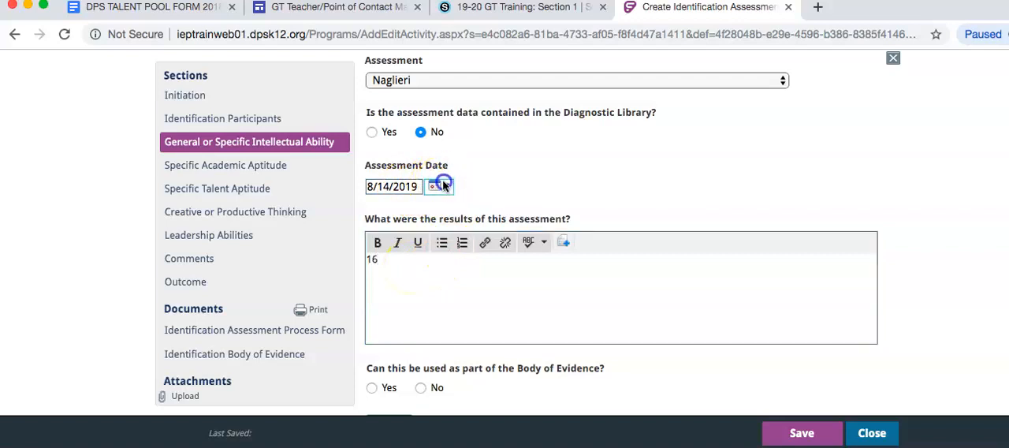
pyautogui.click(481, 216)
pyautogui.click(489, 200)
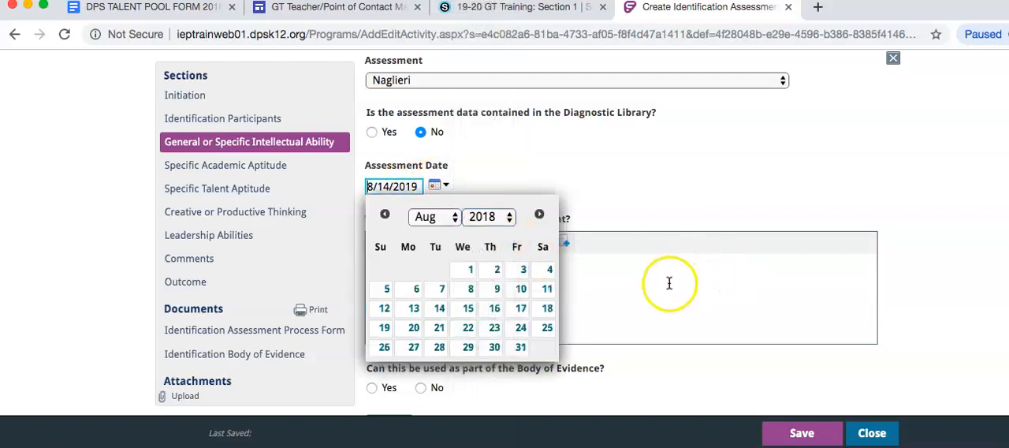
pyautogui.click(468, 308)
# Mark that the Naglieri result cannot be used as part of the Body of Evidence.
pyautogui.scroll(-2, 655, 311)
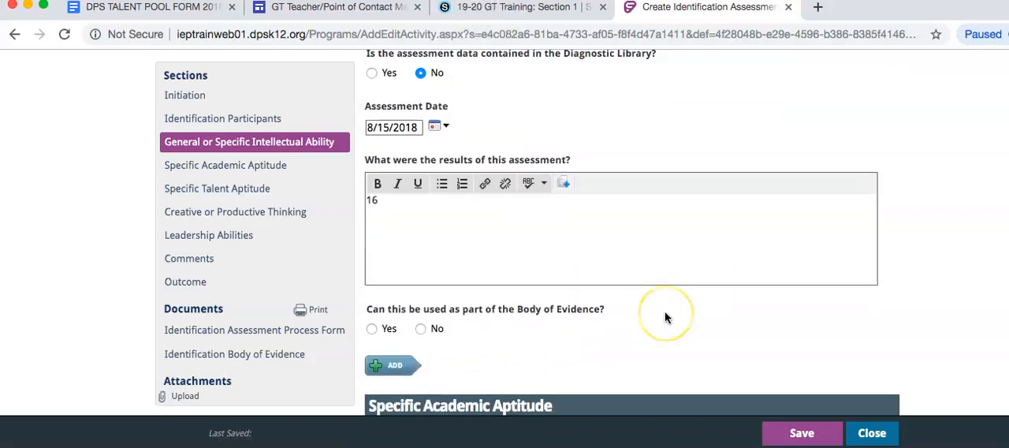
pyautogui.click(420, 313)
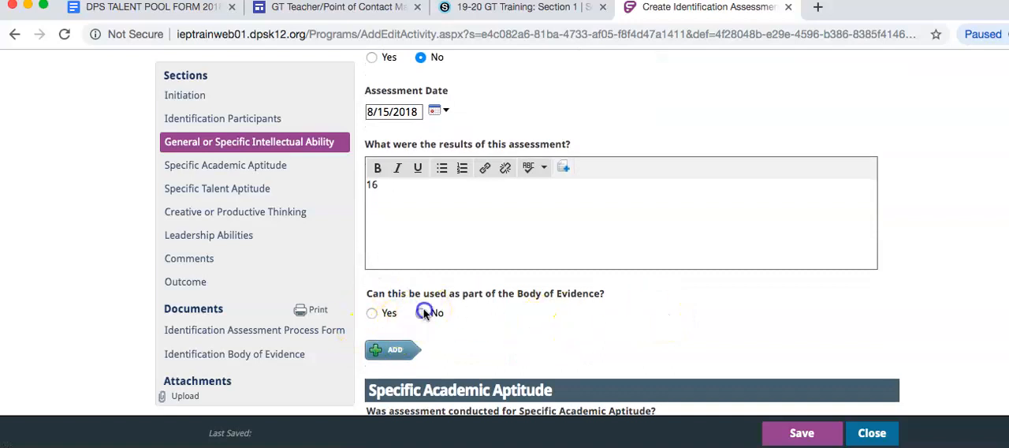
pyautogui.scroll(-4, 648, 219)
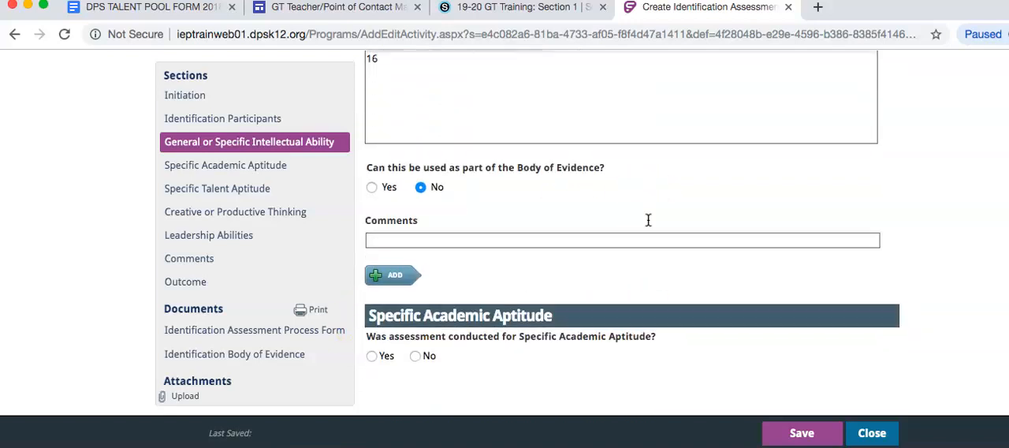
pyautogui.scroll(-1, 648, 220)
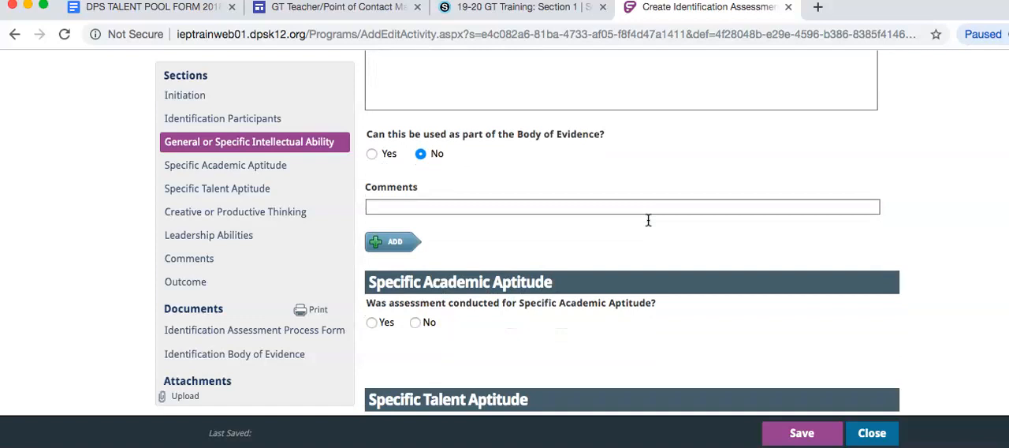
# Review the Naglieri entry, the remaining aptitude, creative thinking and leadership sections, and the identification Summary field.
pyautogui.scroll(8, 648, 219)
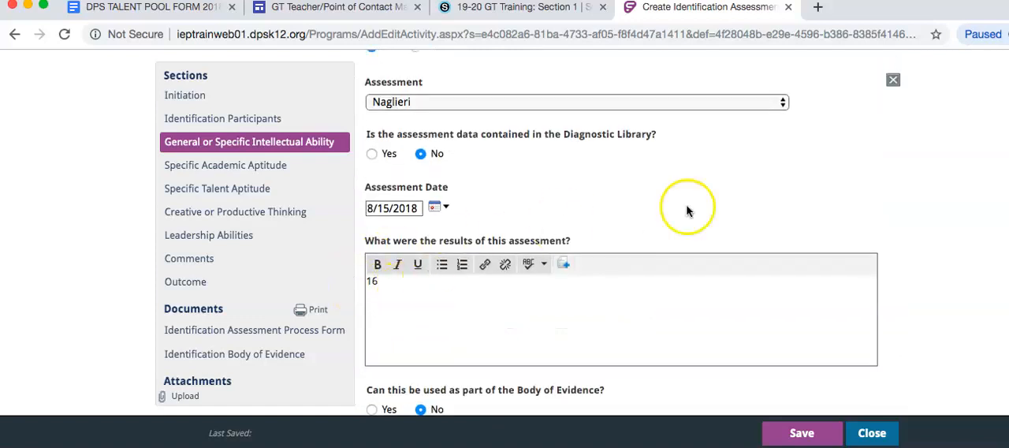
pyautogui.scroll(-10, 687, 210)
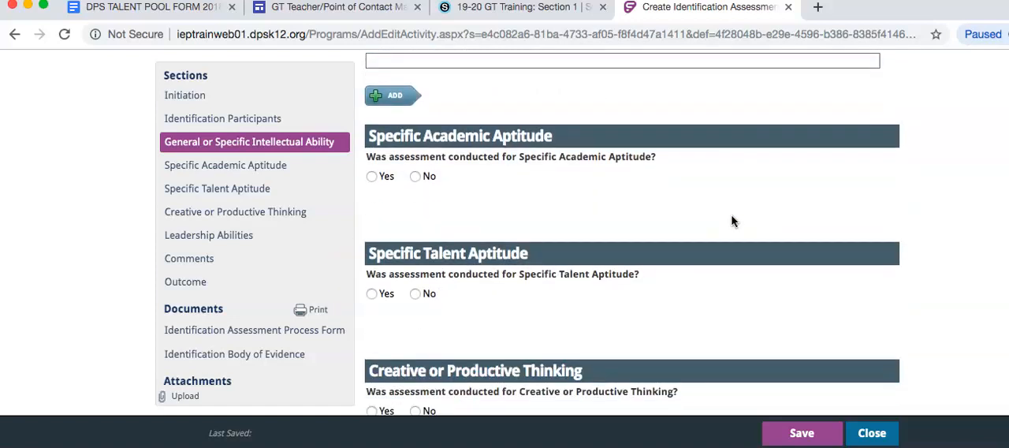
pyautogui.scroll(-2, 731, 221)
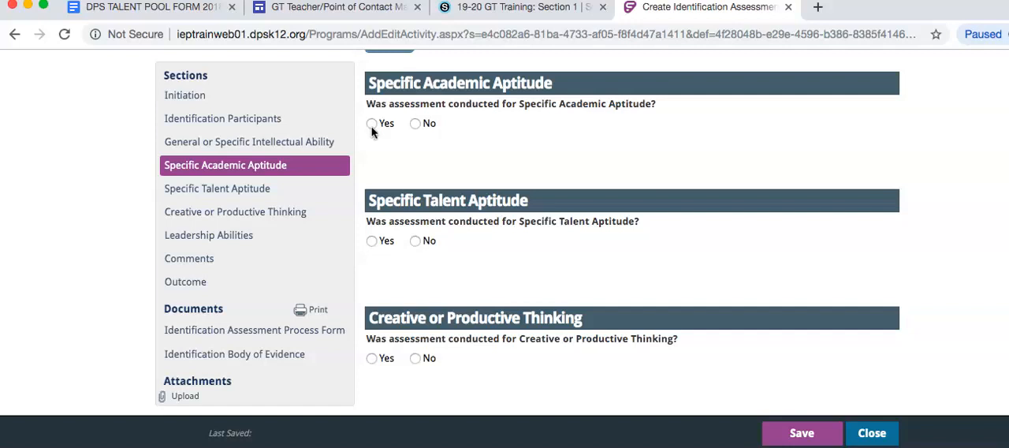
pyautogui.scroll(8, 372, 131)
pyautogui.click(392, 183)
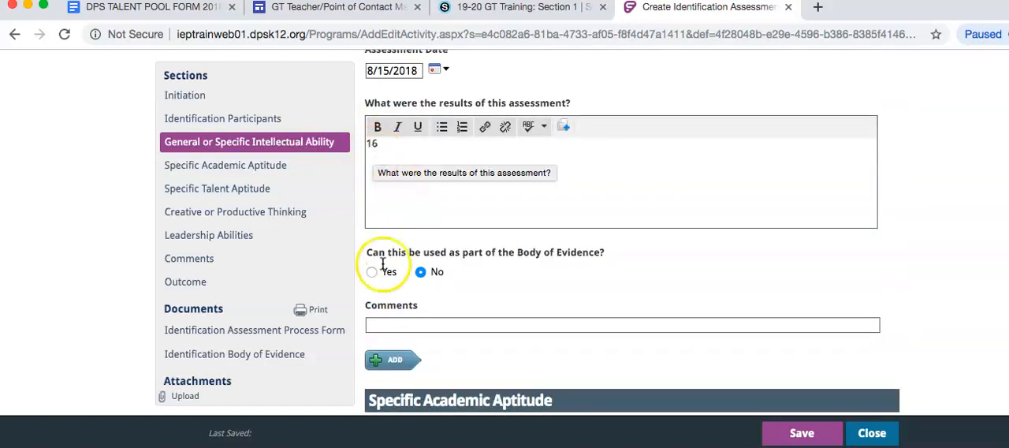
pyautogui.scroll(-5, 554, 266)
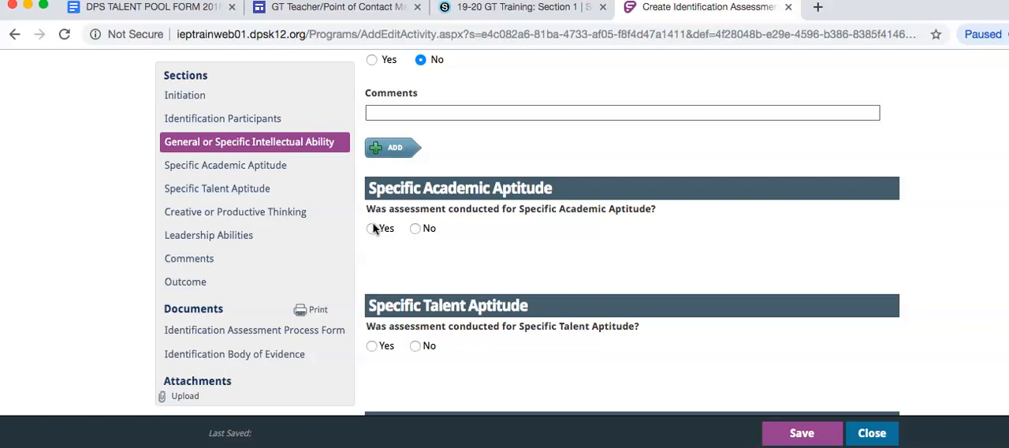
pyautogui.scroll(-2, 645, 174)
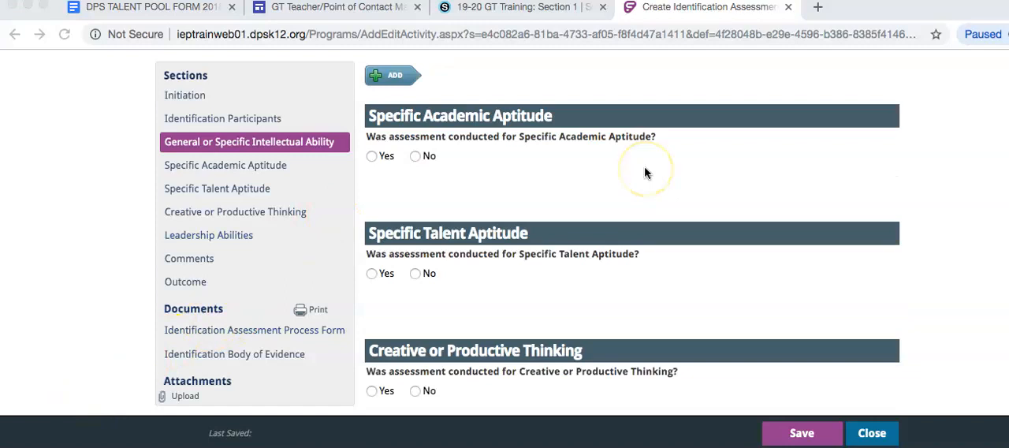
pyautogui.scroll(-10, 644, 173)
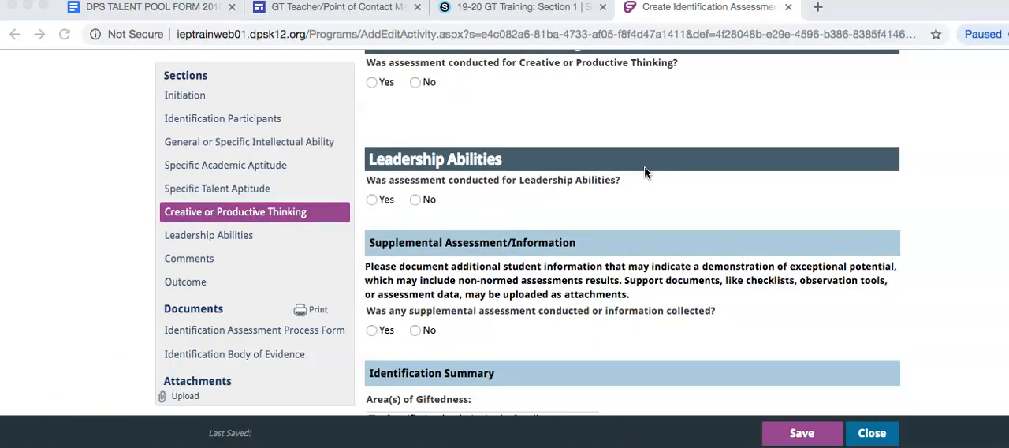
pyautogui.scroll(-6, 644, 173)
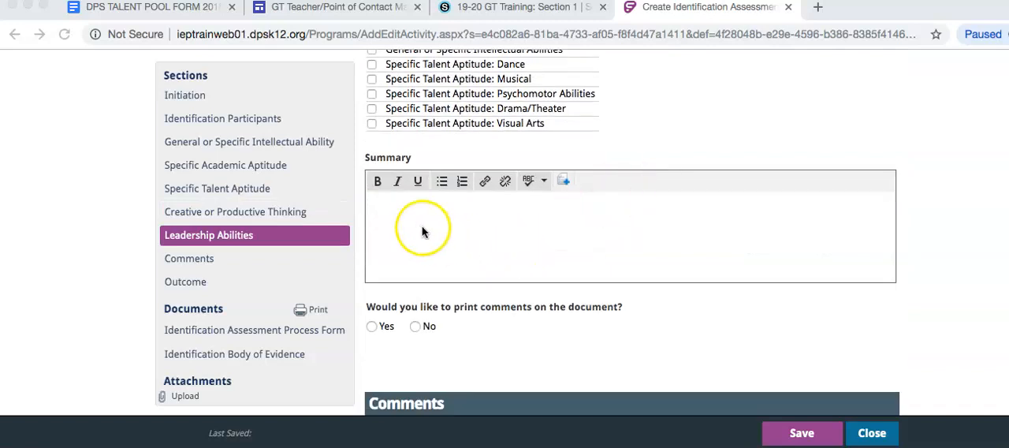
pyautogui.click(455, 224)
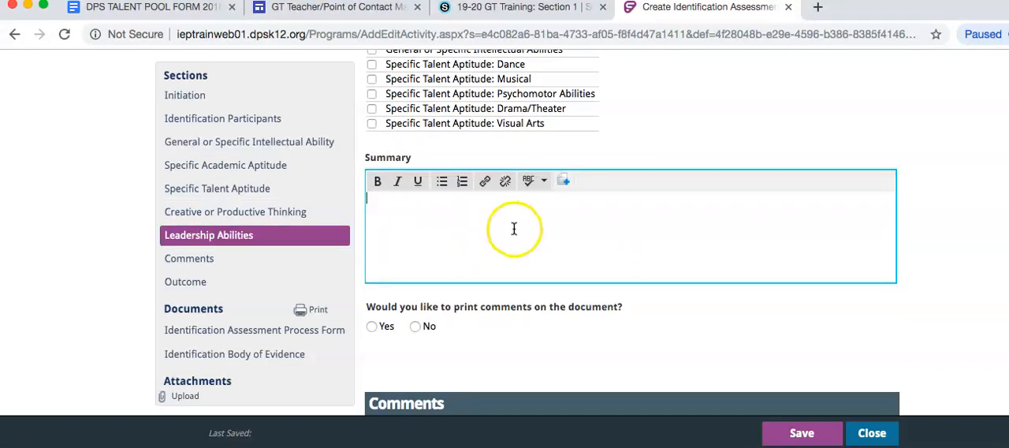
# Add a comment dated 8/20/2019 containing the copied talent pool worksheet data, from the Literacy strength area through the iStation Literacy score.
pyautogui.scroll(-5, 514, 227)
pyautogui.click(485, 229)
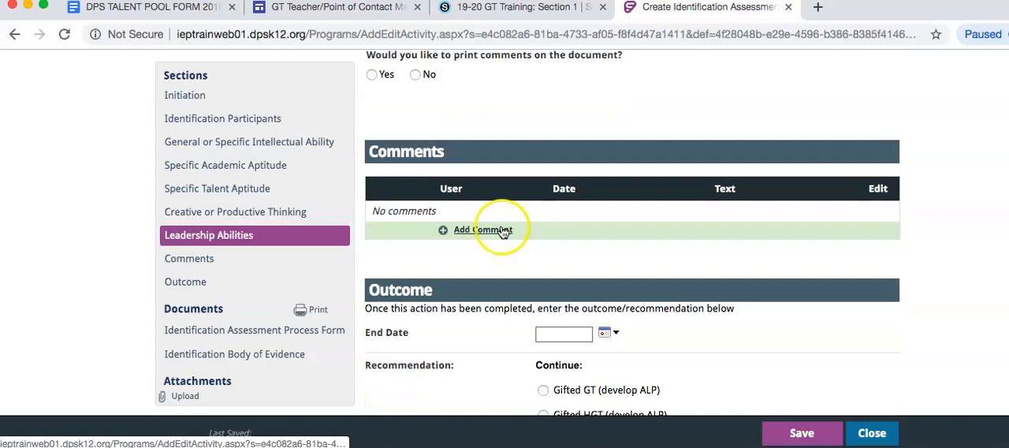
pyautogui.click(483, 229)
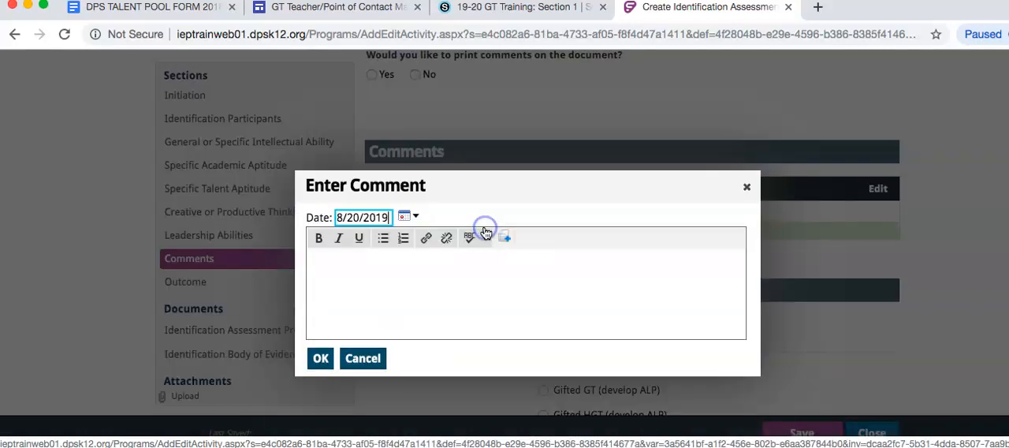
pyautogui.click(460, 290)
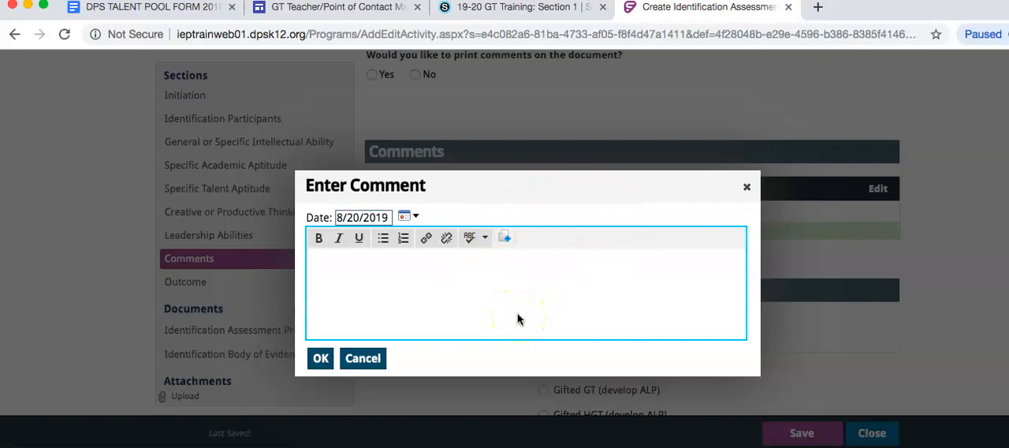
pyautogui.write('Strength Area: Literacy Ability: NNAT – Fall 2018 - 16 Achievement: ITBS – Feb 2019 – Math 87, Reading 85 Observation: SIGS – Jan 2019 – GIA 99, LA 99, M 99 Product / Performance: Supplemental: DPS Teacher Observation > Sept. 2018 > 27 checks iStation Literacy > Sept. 2018 > 186')
pyautogui.scroll(-1, 673, 346)
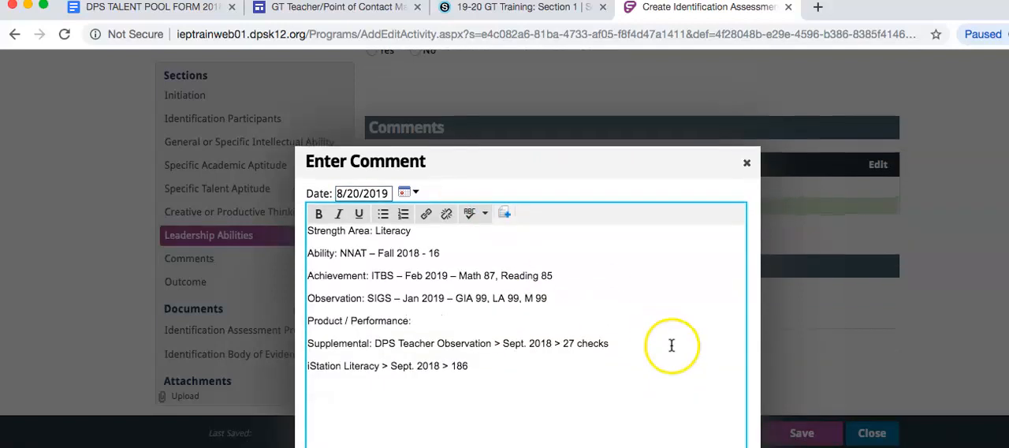
pyautogui.scroll(-5, 405, 359)
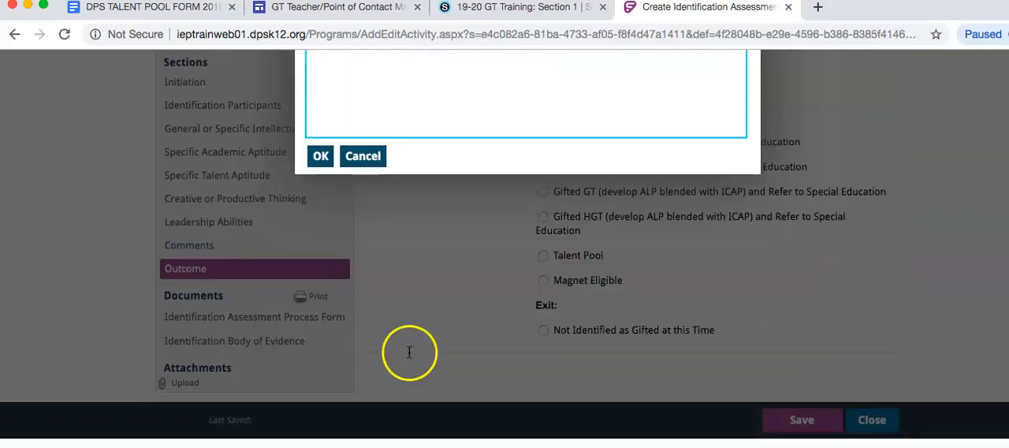
pyautogui.click(320, 173)
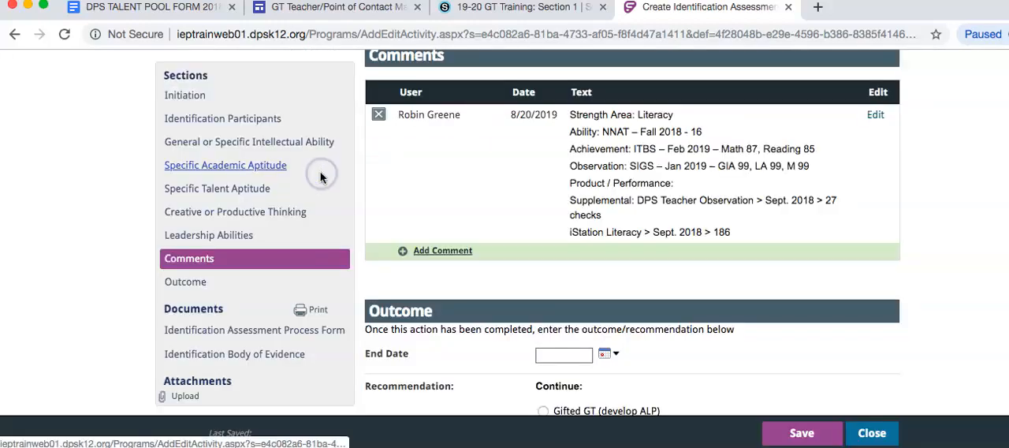
# Set the outcome's end date to 8/20/2019 and select Talent Pool as the recommendation.
pyautogui.scroll(-5, 847, 192)
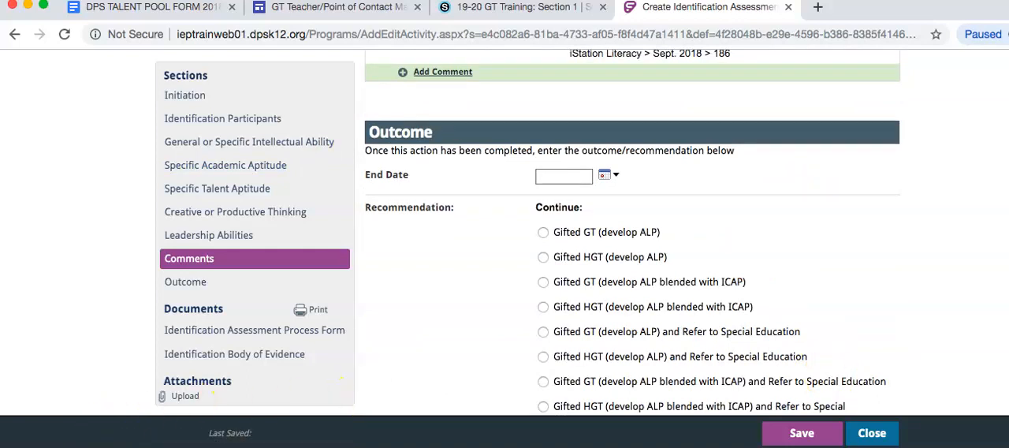
pyautogui.scroll(3, 556, 365)
pyautogui.scroll(2, 556, 365)
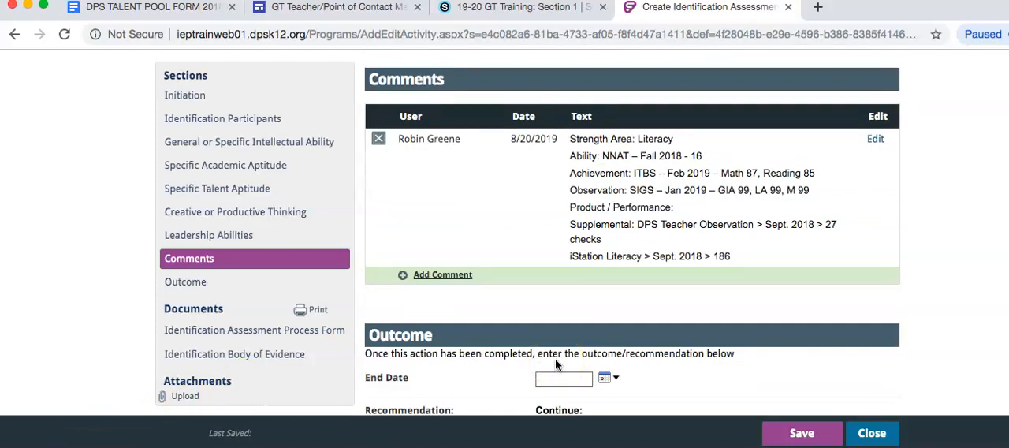
pyautogui.scroll(-6, 557, 365)
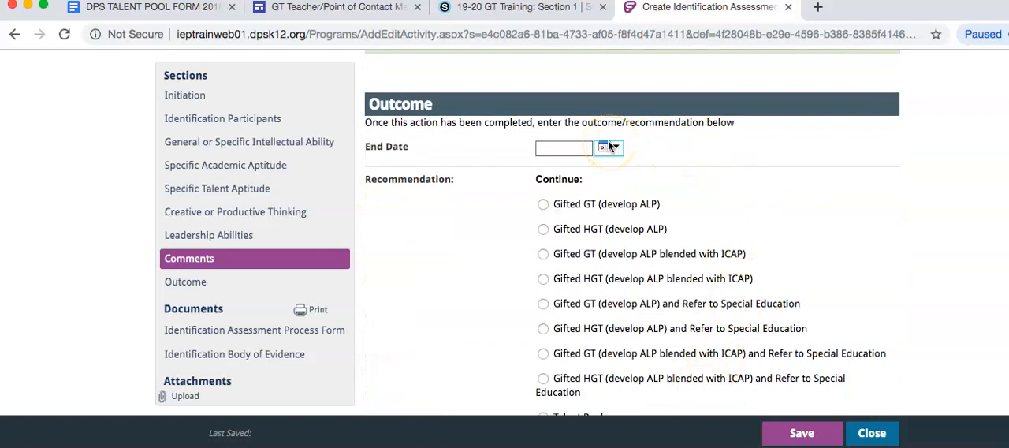
pyautogui.scroll(-3, 609, 147)
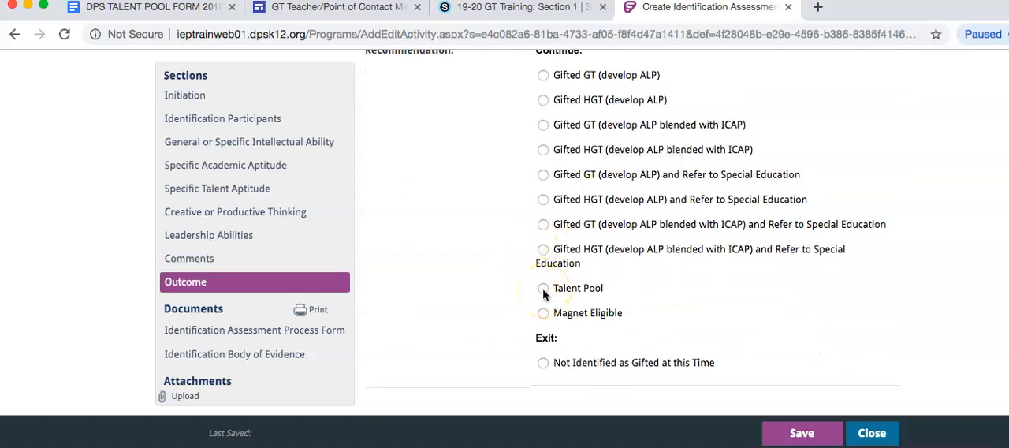
pyautogui.scroll(4, 896, 236)
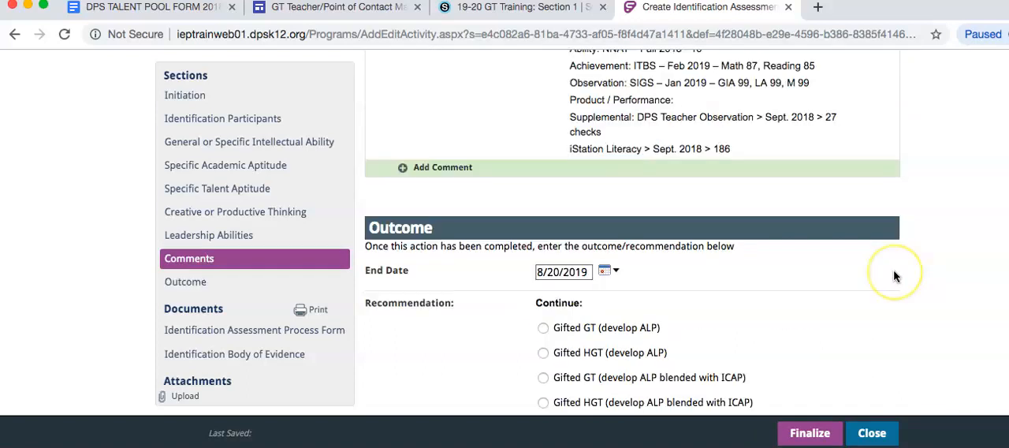
pyautogui.scroll(-3, 897, 279)
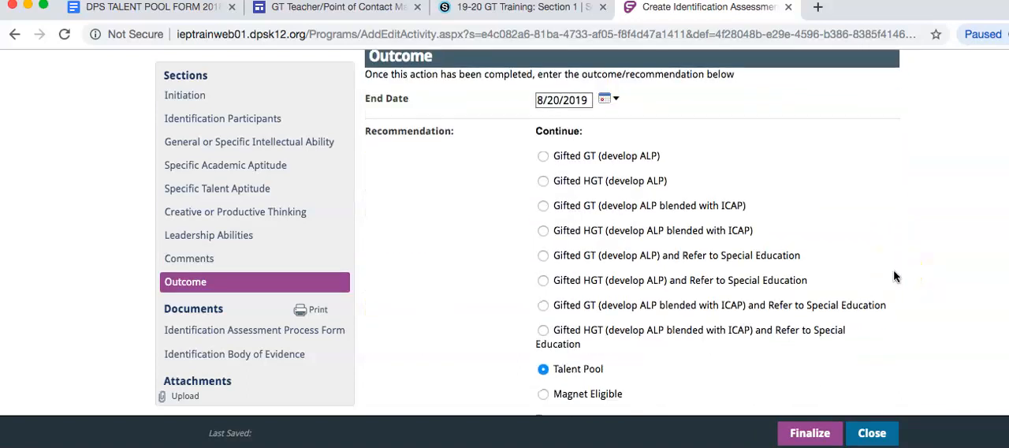
# Finalize the Identification Assessment Process Form after checking the Body of Evidence preview, and close it without printing.
pyautogui.click(810, 437)
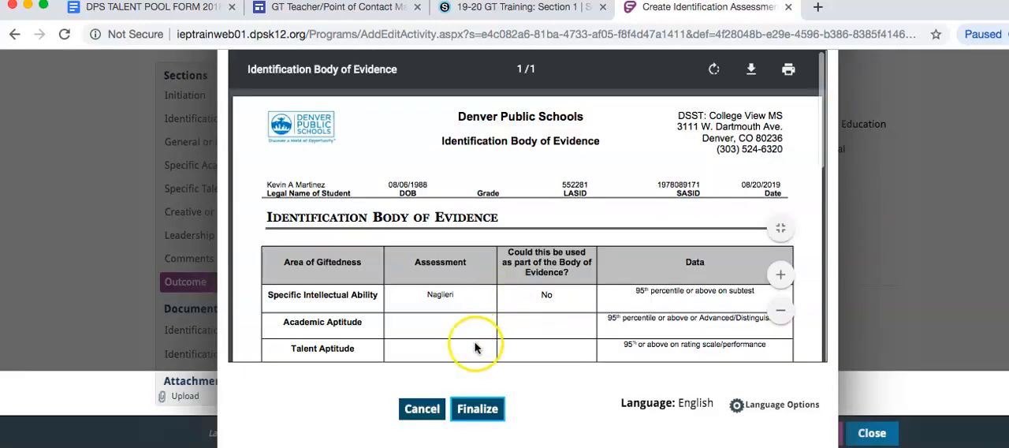
pyautogui.scroll(-3, 476, 348)
pyautogui.scroll(-5, 475, 348)
pyautogui.scroll(1, 475, 348)
pyautogui.click(477, 408)
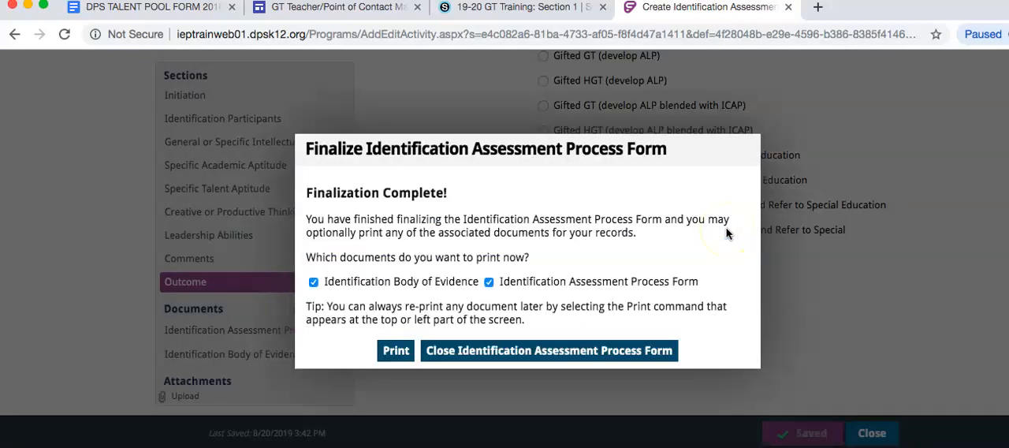
pyautogui.click(570, 350)
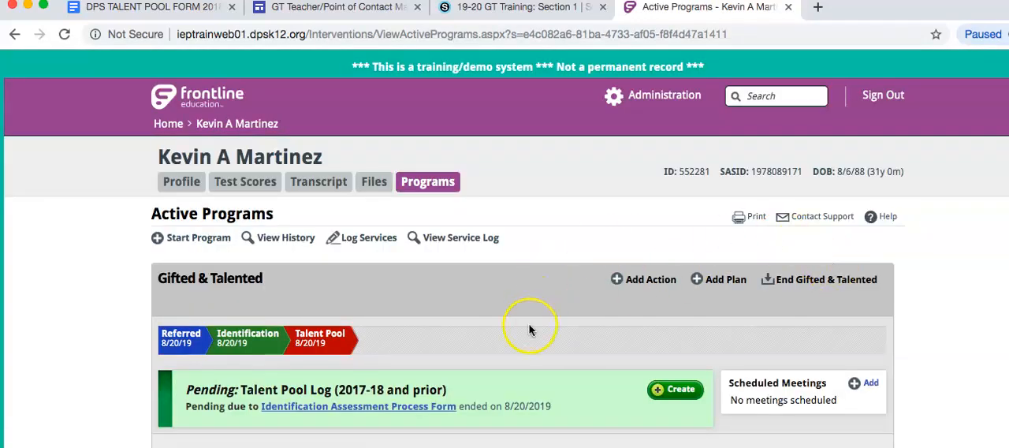
# Create the pending Talent Pool Log (2017-18 and prior) in the student's Gifted & Talented program.
pyautogui.scroll(-1, 530, 330)
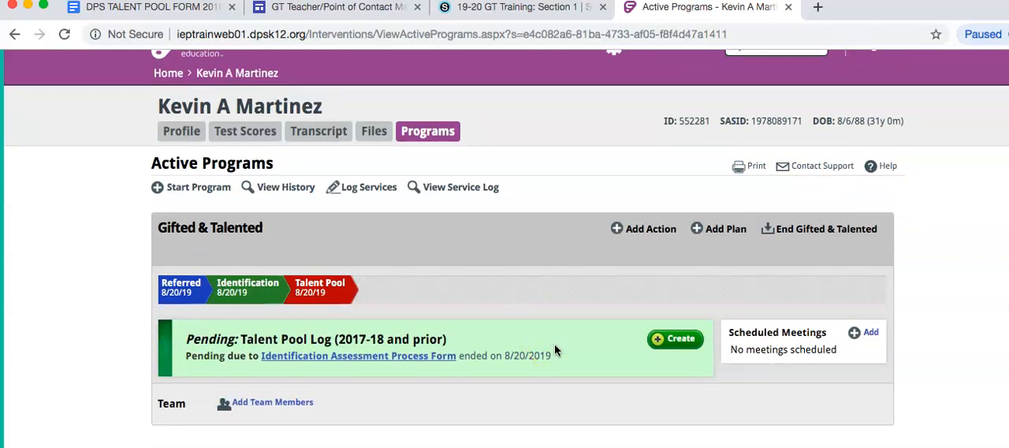
pyautogui.click(640, 341)
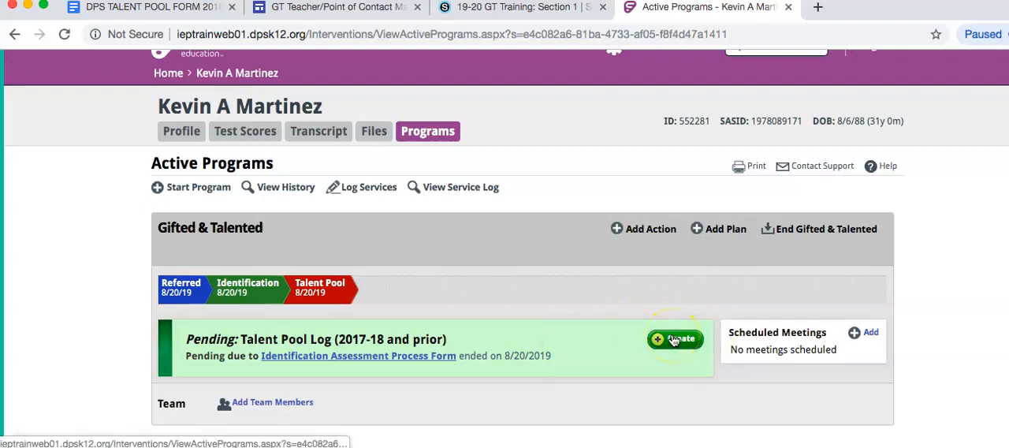
pyautogui.click(674, 340)
pyautogui.click(476, 295)
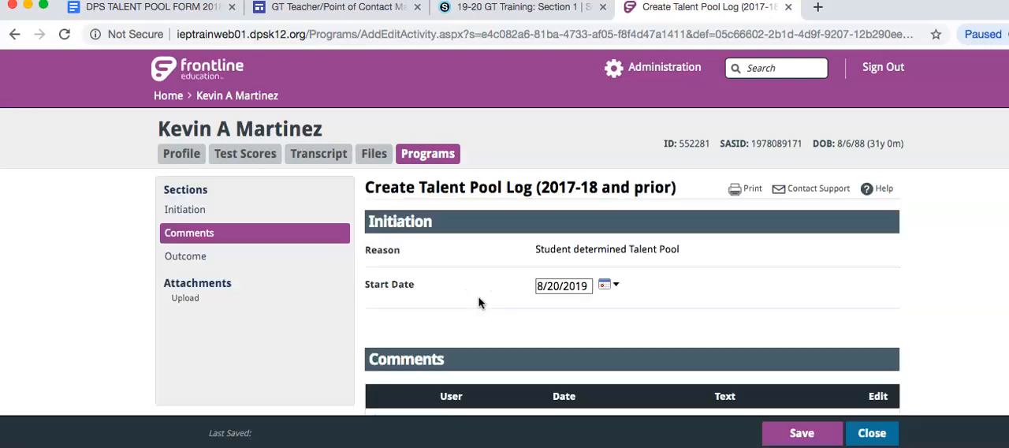
# Add the copied talent pool worksheet data to the Talent Pool Log as a comment dated 8/20/2019.
pyautogui.scroll(-3, 478, 303)
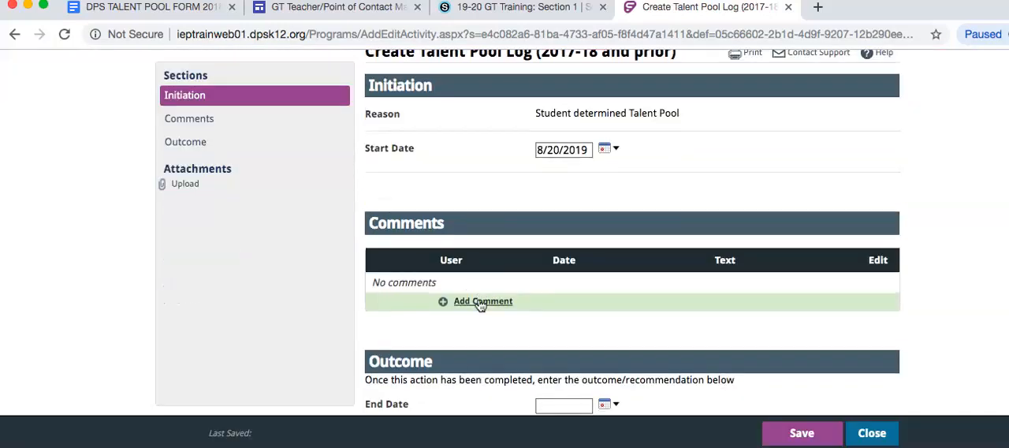
pyautogui.click(473, 304)
pyautogui.write('Strength Area: Literacy Ability: NNAT – Fall 2018 - 16 Achievement: ITBS – Feb 2019 – Math 87, Reading 85 Observation: SIGS – Jan 2019 – GIA 99, LA 99, M 99 Product / Performance: Supplemental: DPS Teacher Observation > Sept. 2018 > 27 checks iStation Literacy > Sept. 2018 > 186')
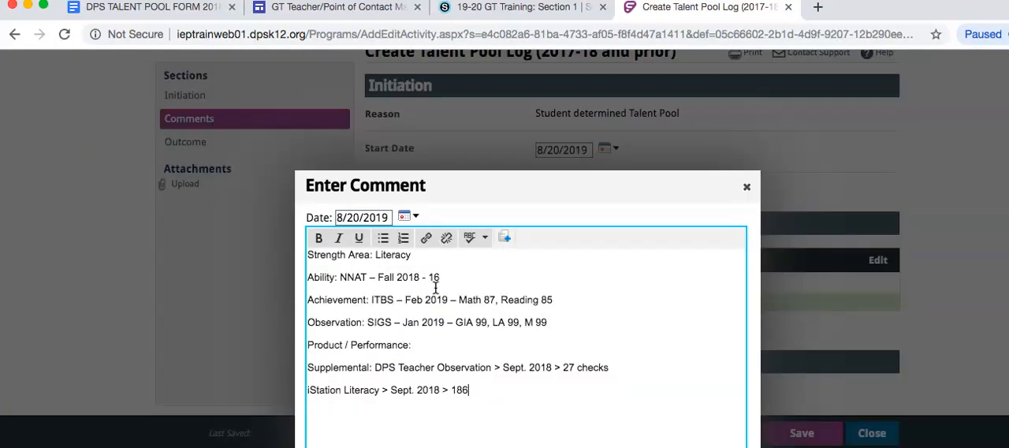
pyautogui.scroll(-3, 435, 288)
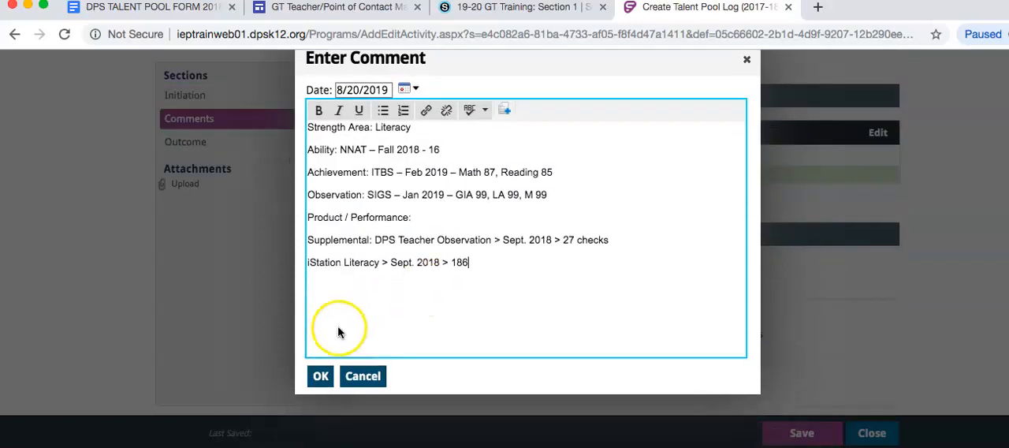
pyautogui.click(319, 379)
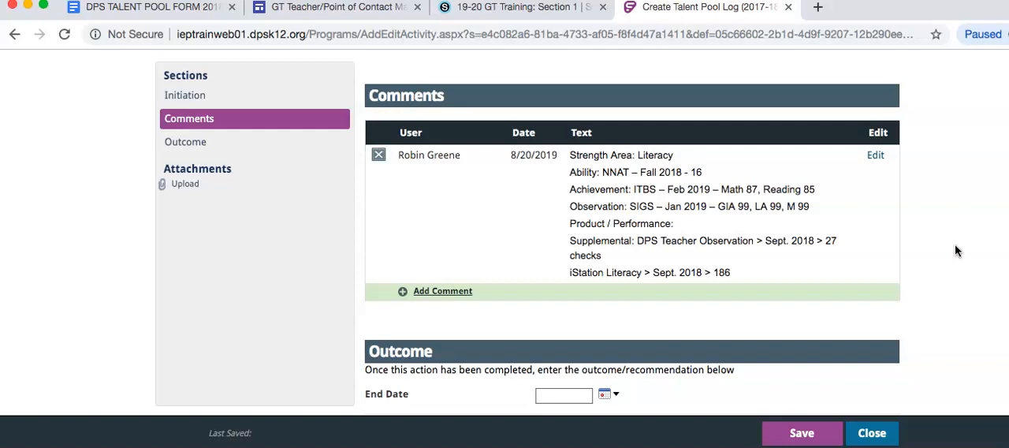
# Start another comment in the Talent Pool Log with the heading "Strategy:".
pyautogui.scroll(-2, 955, 251)
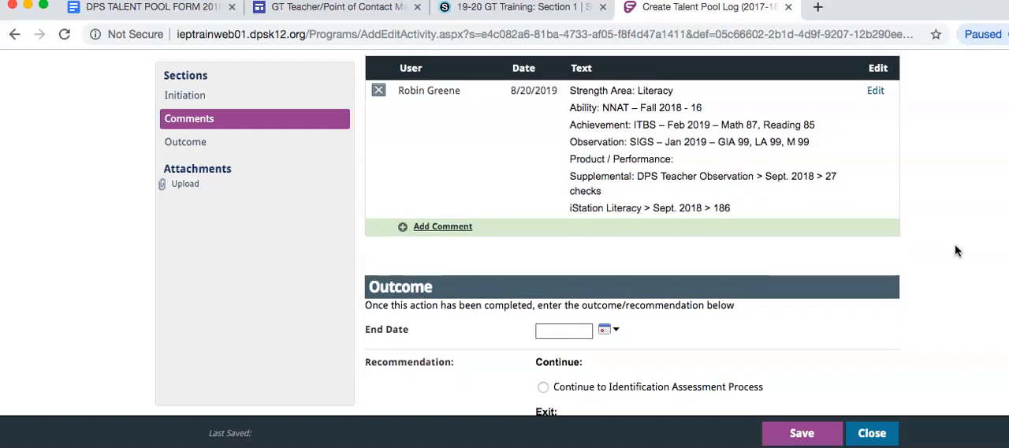
pyautogui.scroll(-2, 970, 394)
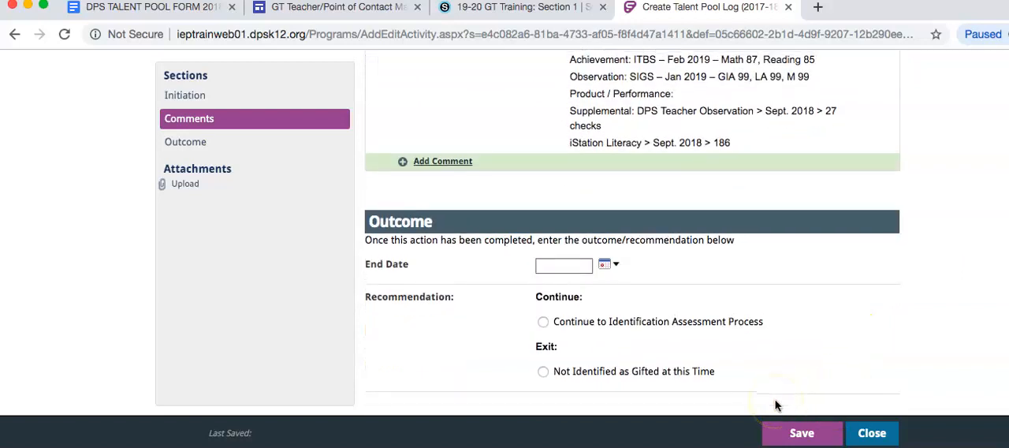
pyautogui.click(802, 438)
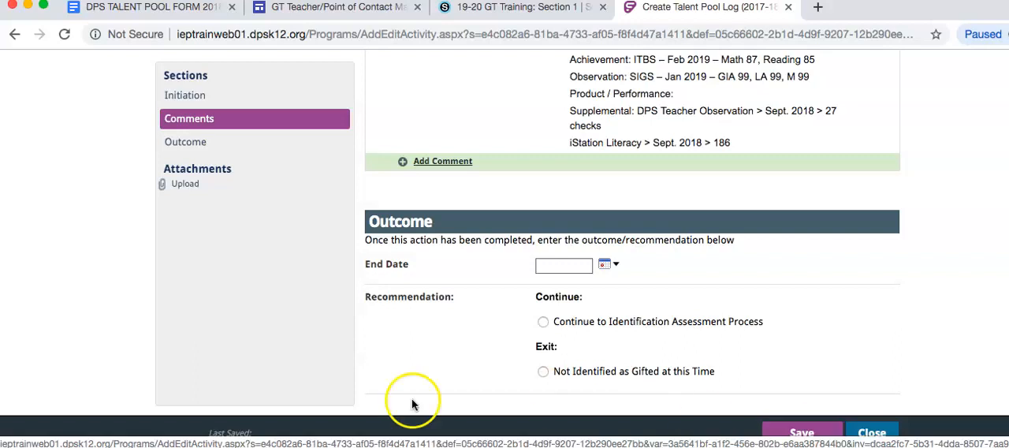
pyautogui.click(435, 162)
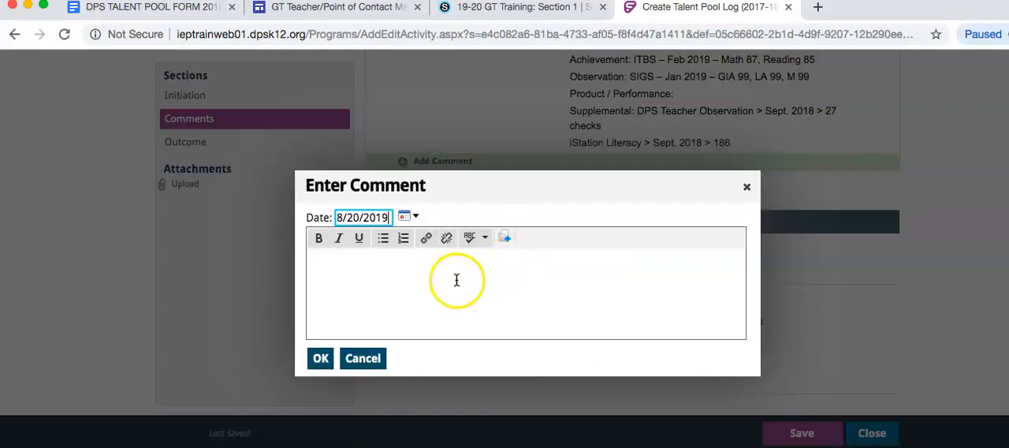
pyautogui.click(457, 279)
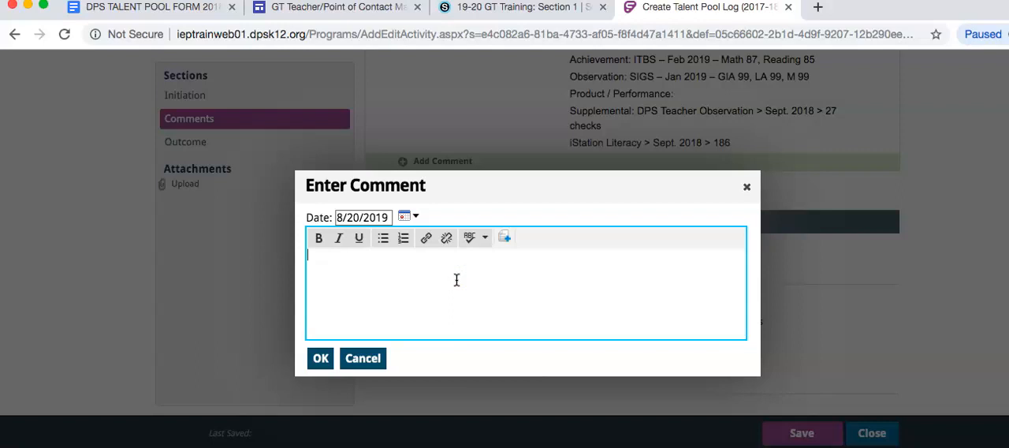
pyautogui.write('Strategy:')
pyautogui.click(462, 276)
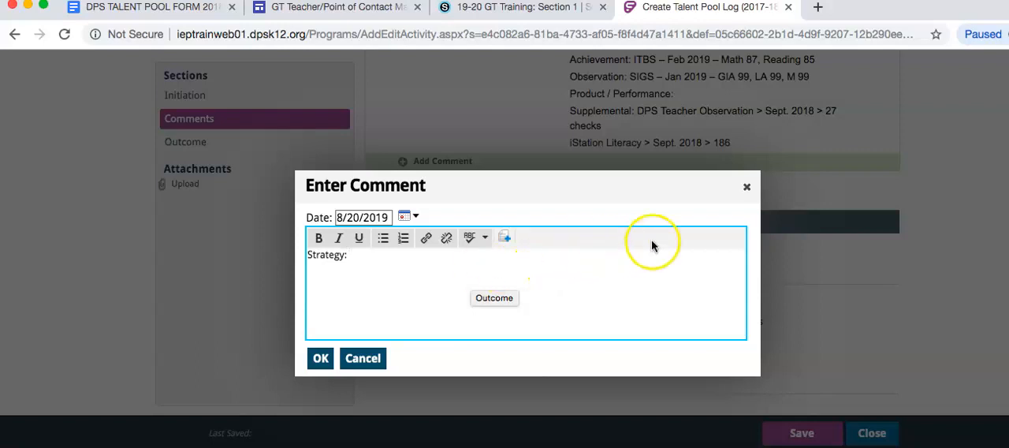
# Begin a bulleted list below the Strategy heading with the item "GT group weekly with teacher".
pyautogui.click(383, 239)
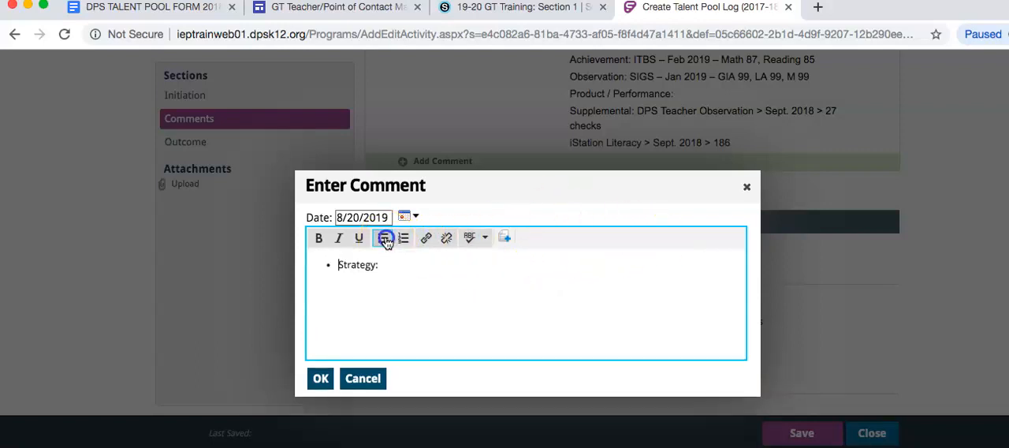
pyautogui.click(383, 239)
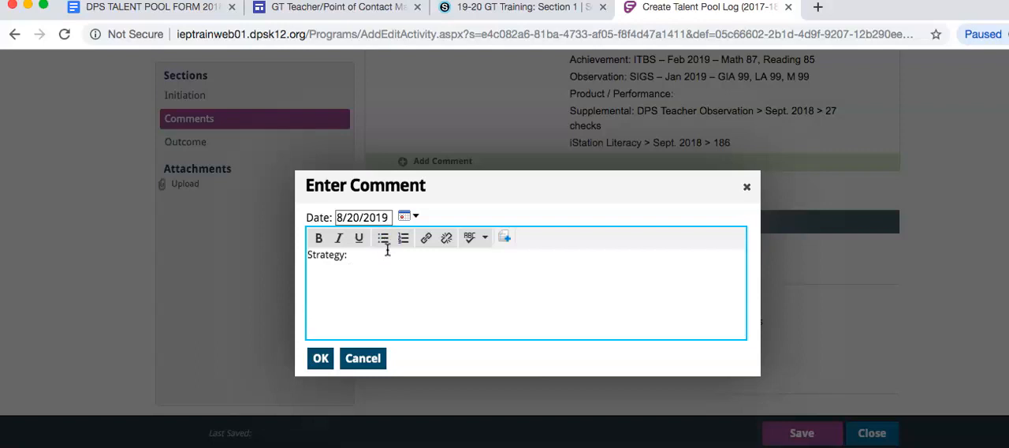
pyautogui.click(387, 251)
pyautogui.press('Return')
pyautogui.click(384, 239)
pyautogui.write('GT ')
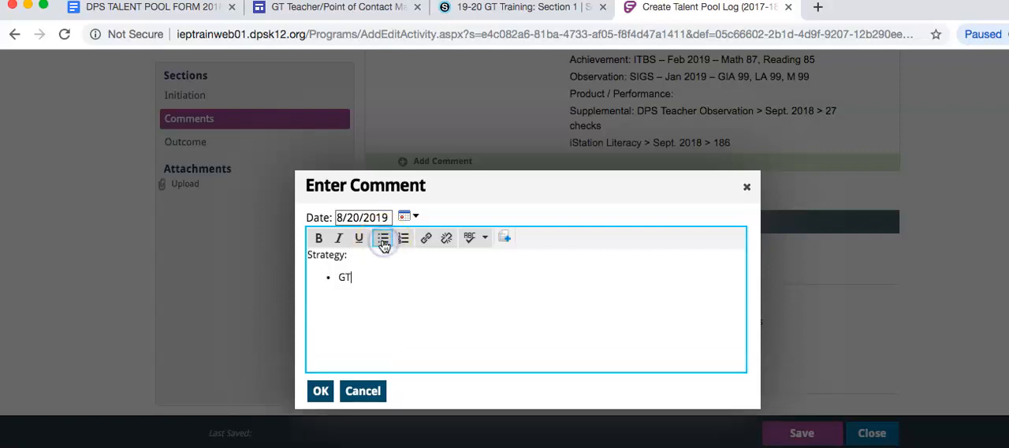
pyautogui.write('group weekly with teacher')
# Add the bullets "Flexible and cluster grouping in classroom" and "Advanced content, process, product in classroom" to the strategy comment.
pyautogui.press('Return')
pyautogui.write('Flexible and clu')
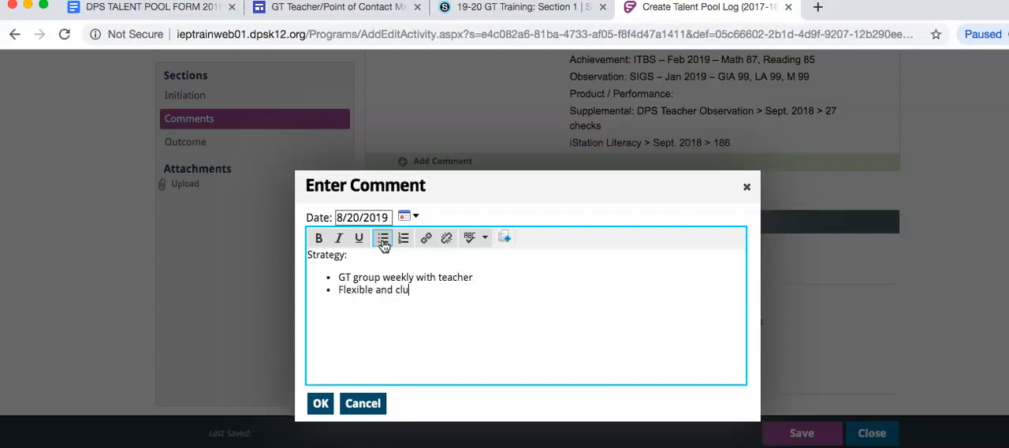
pyautogui.write('ster grouping in classroom')
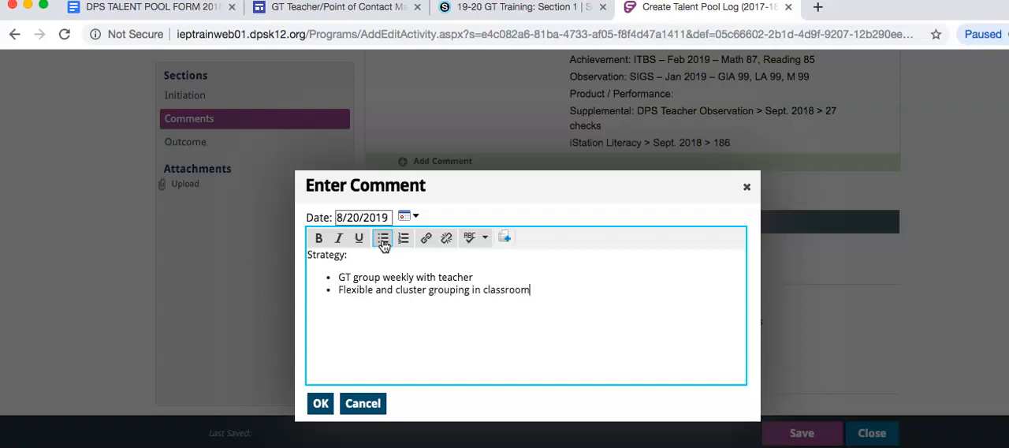
pyautogui.press('Return')
pyautogui.write('Advan')
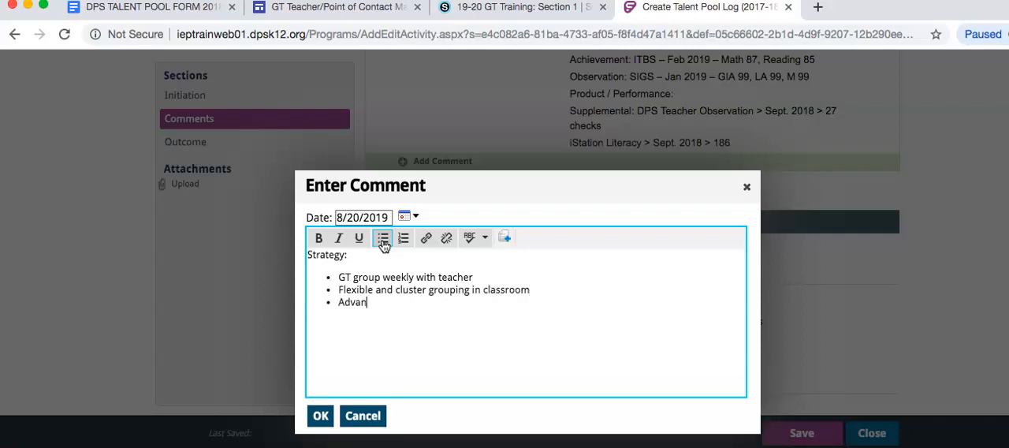
pyautogui.write('ced content. process, prod')
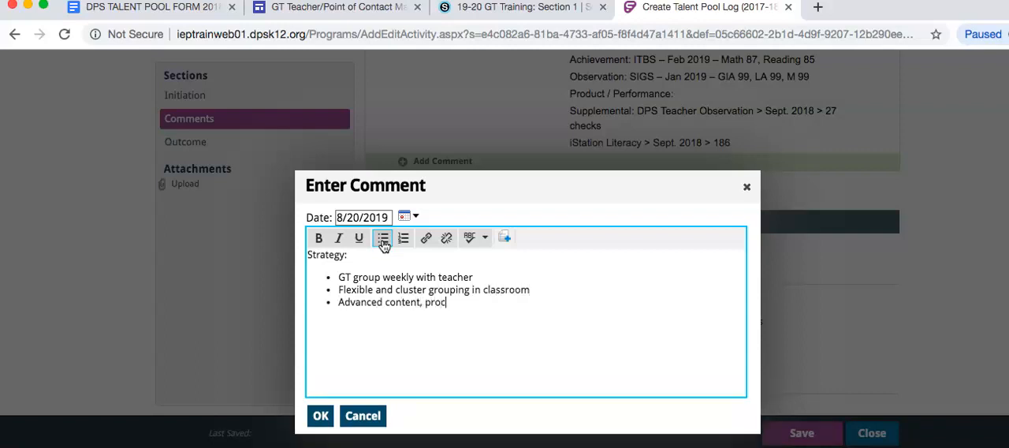
pyautogui.press('BackSpace')
pyautogui.write('t in classroom')
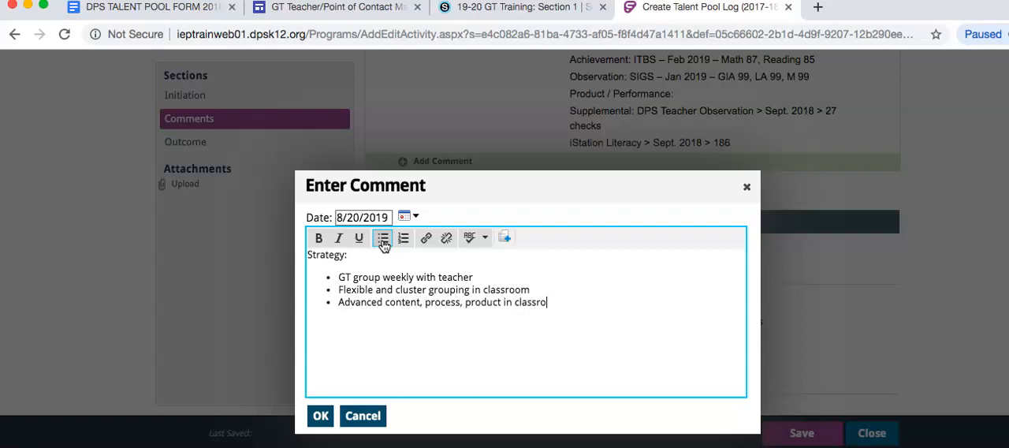
# Add a final bullet "Project Based Learning" and submit the strategy comment to the log.
pyautogui.press('Return')
pyautogui.write('r')
pyautogui.press('BackSpace')
pyautogui.write('Proj')
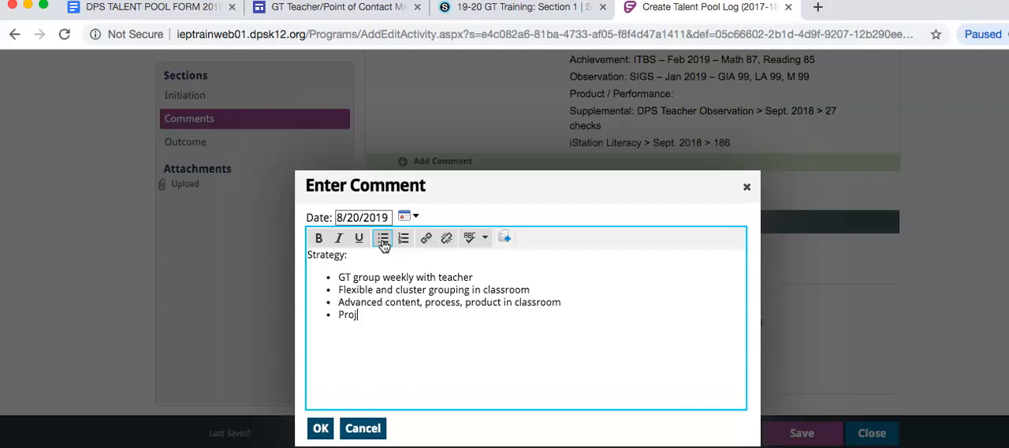
pyautogui.write('ect Based Learning')
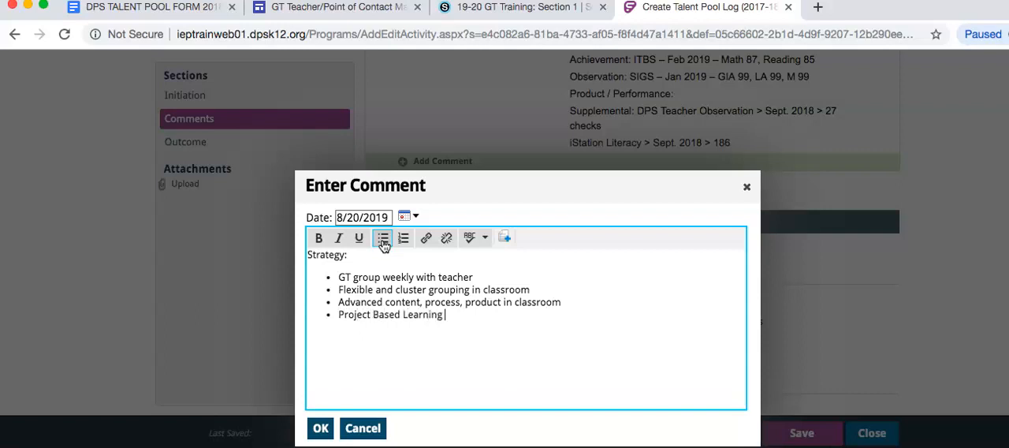
pyautogui.click(366, 299)
pyautogui.click(321, 428)
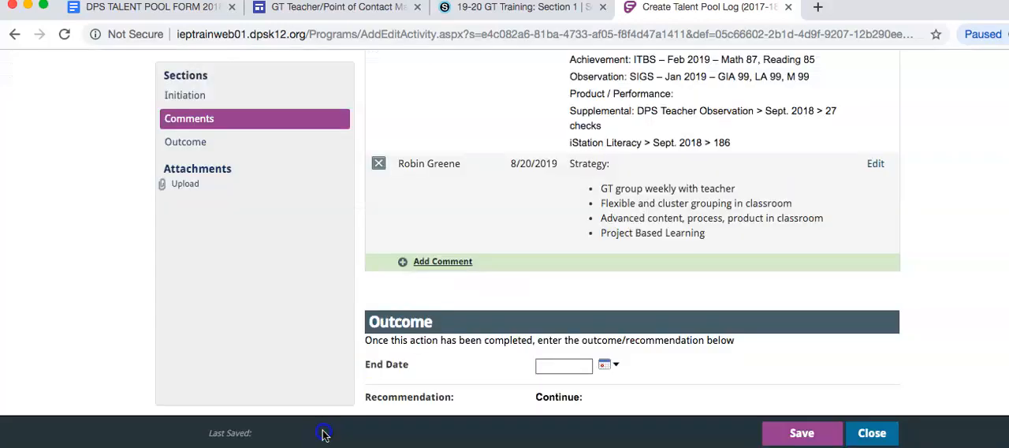
# Draft another log comment reading "Progress:" followed by "How well is the stategy working?" in italics.
pyautogui.scroll(-2, 800, 386)
pyautogui.scroll(-3, 814, 214)
pyautogui.scroll(3, 815, 213)
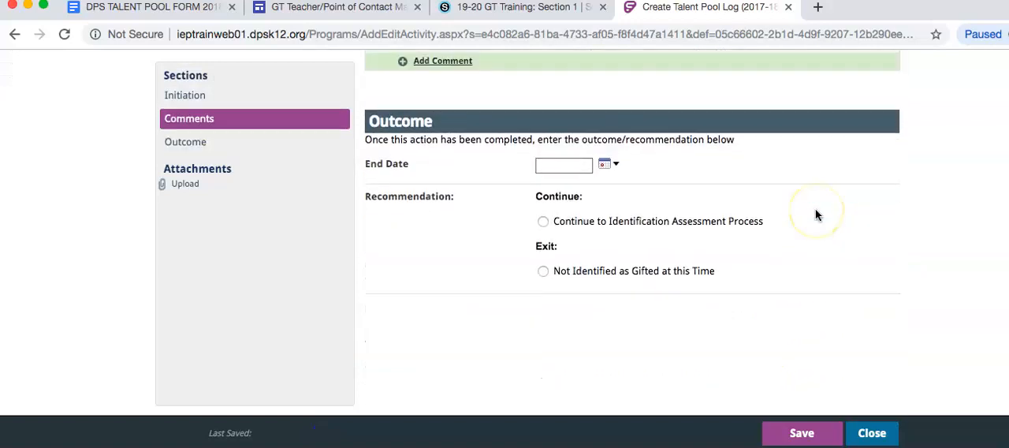
pyautogui.click(440, 161)
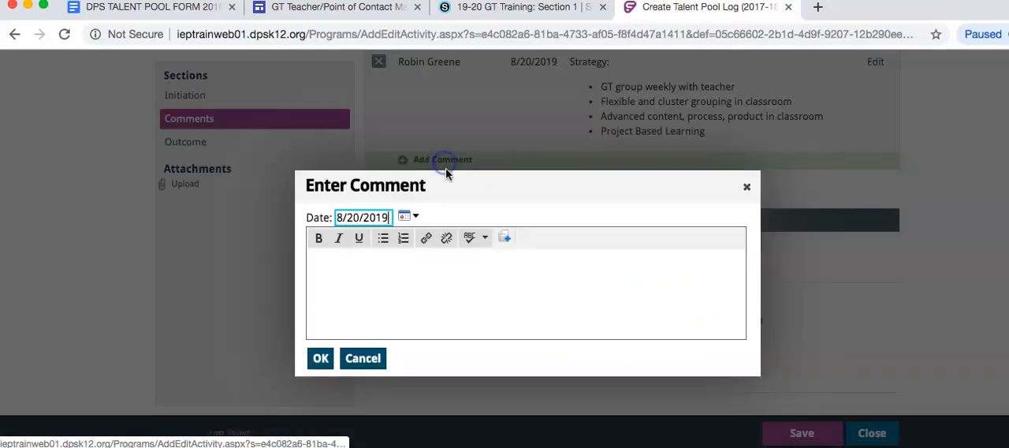
pyautogui.click(390, 293)
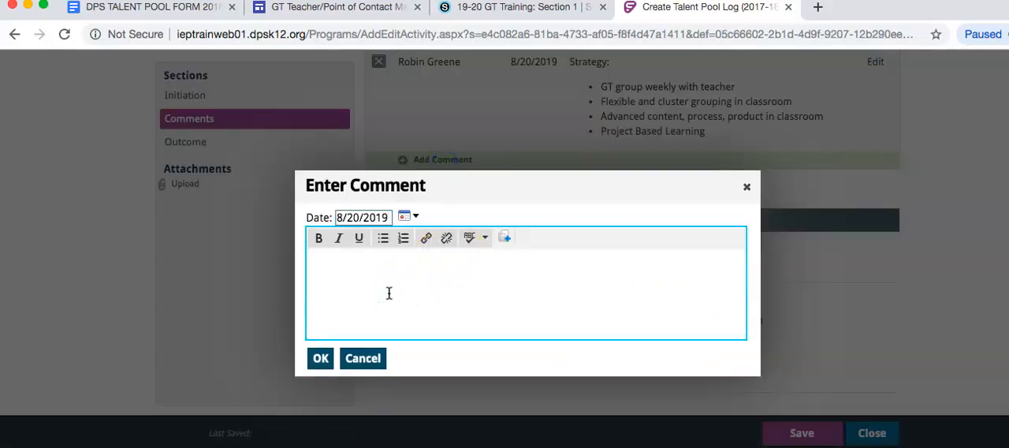
pyautogui.write('Progress:')
pyautogui.hotkey('ctrl', 'i')
pyautogui.write('H')
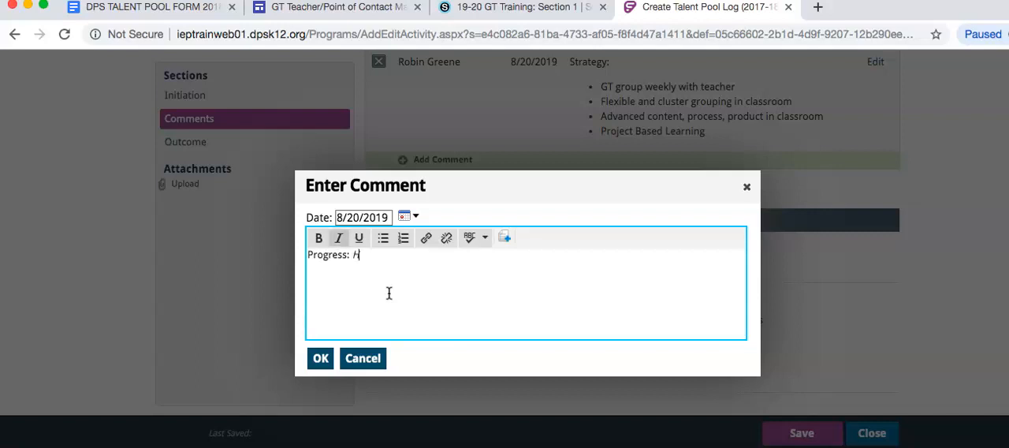
pyautogui.write('ow well is the st')
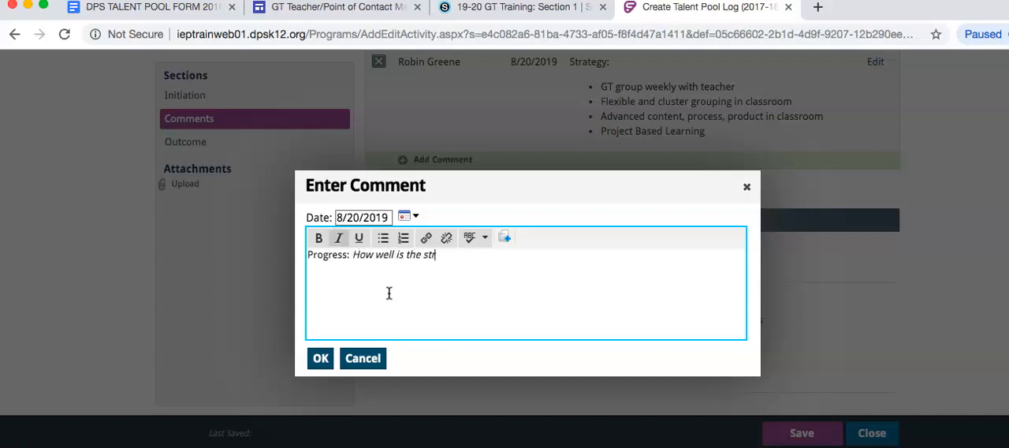
pyautogui.write('ategy working?')
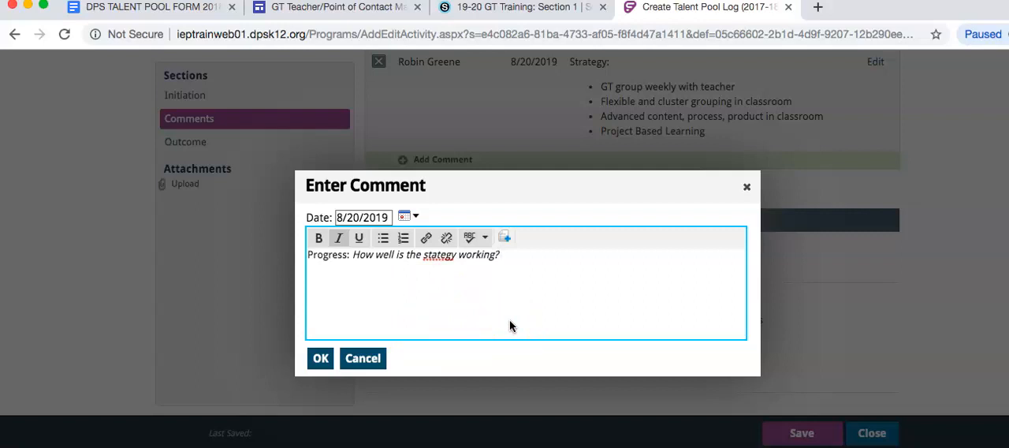
# Correct the misspelled word to "strategy" and submit the Progress comment to the log.
pyautogui.click(453, 256)
pyautogui.click(432, 256)
pyautogui.write('r')
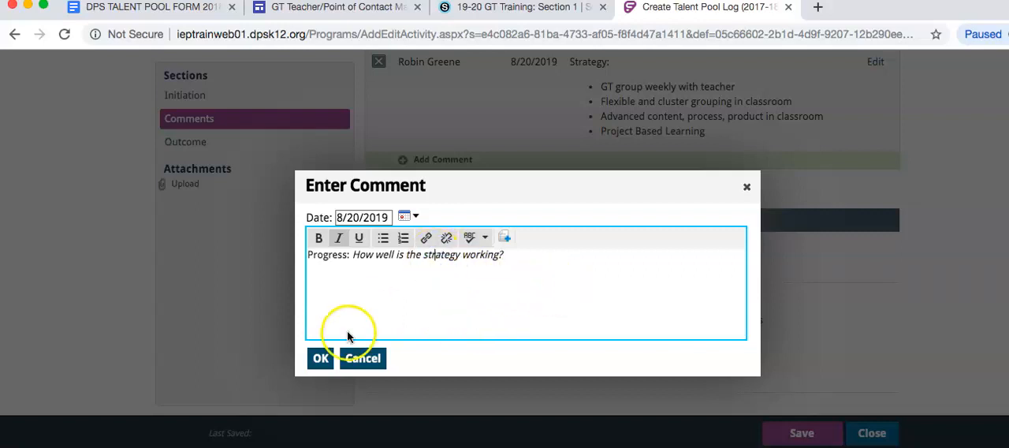
pyautogui.click(326, 358)
# Save the Talent Pool Log without an outcome and close it to return to the student's active programs.
pyautogui.scroll(-3, 867, 299)
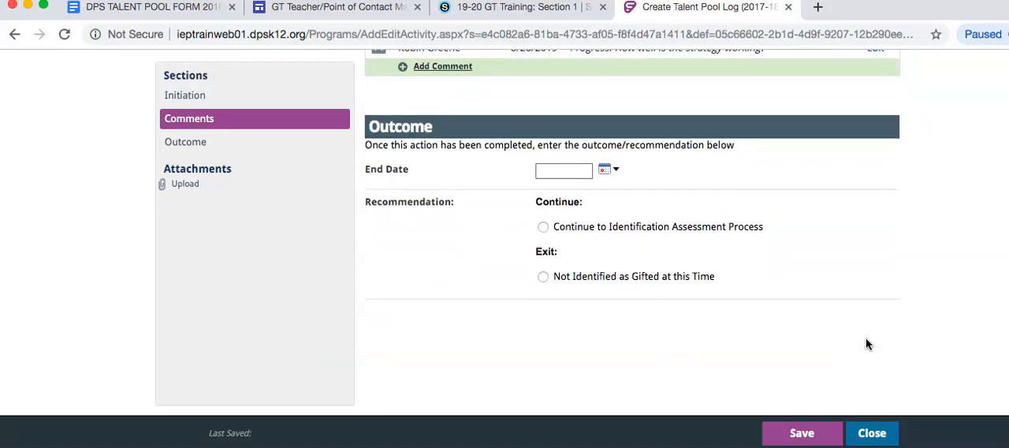
pyautogui.click(908, 246)
pyautogui.click(799, 438)
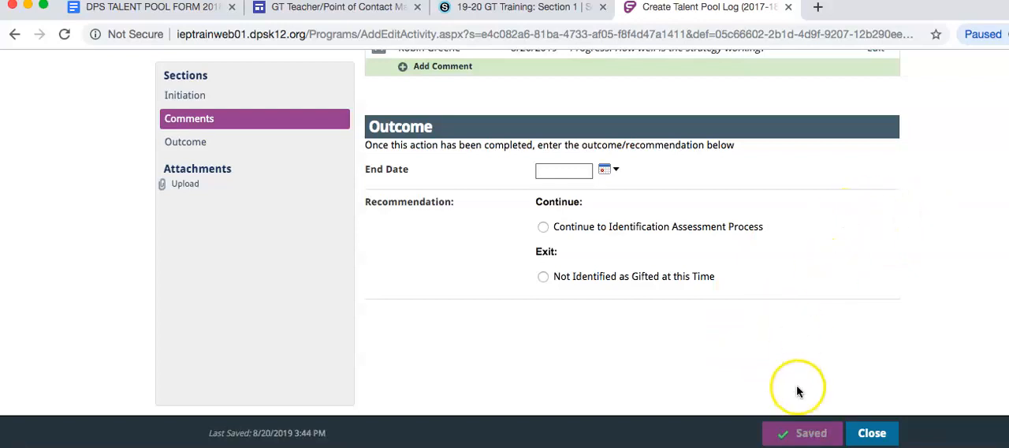
pyautogui.click(871, 435)
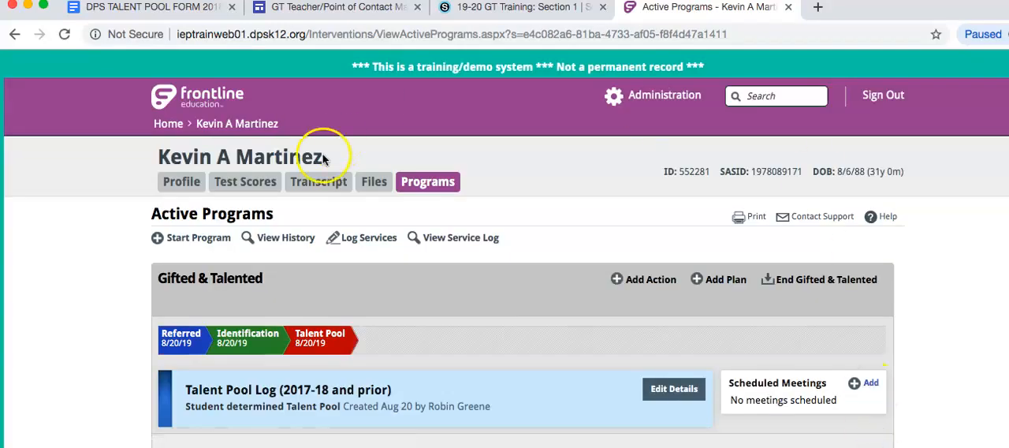
pyautogui.scroll(-2, 595, 283)
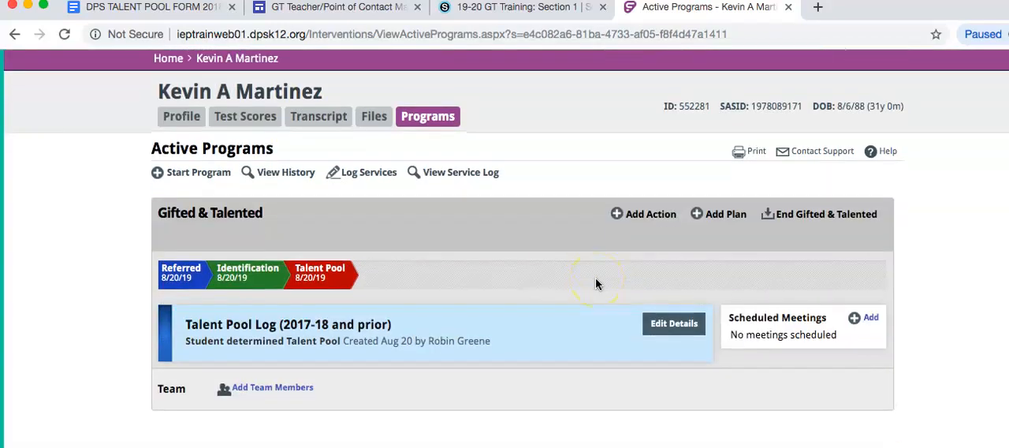